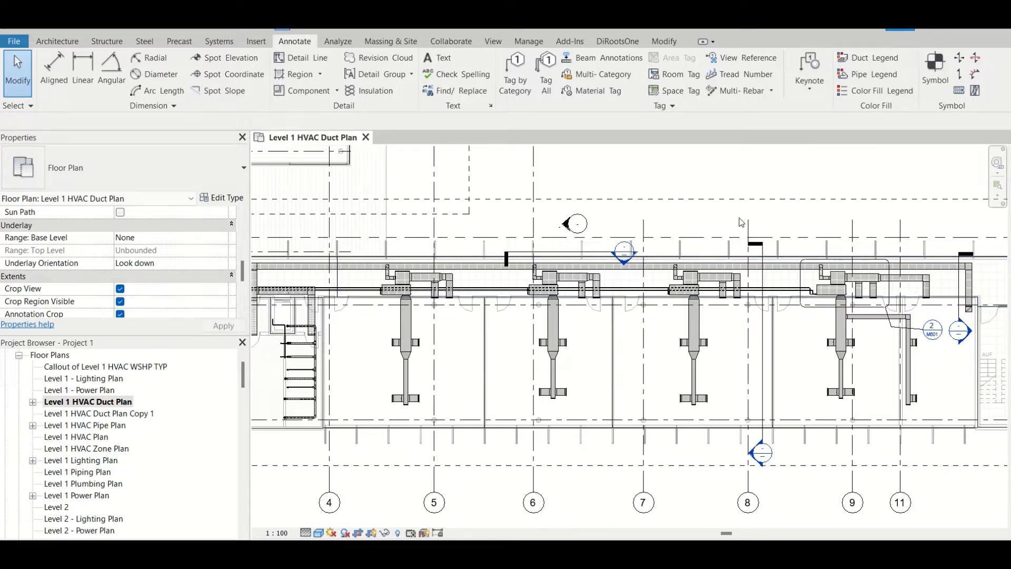
Step: Draw a building section along the corridor through the row of heat pumps, from just before grid 5 to just past grid 9
scroll(739, 221, "down", 1)
mouse_move(543, 30)
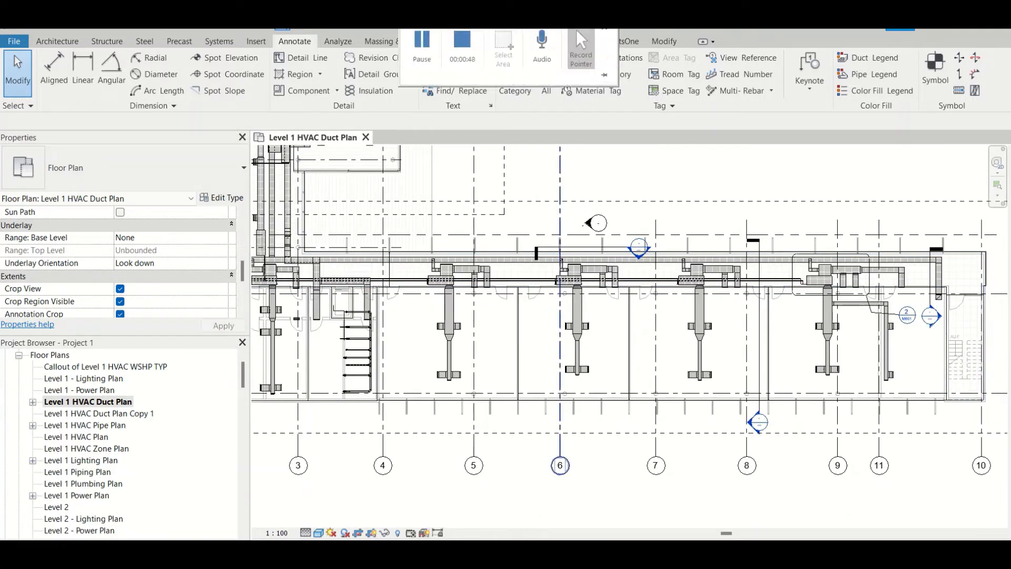
left_click(266, 28)
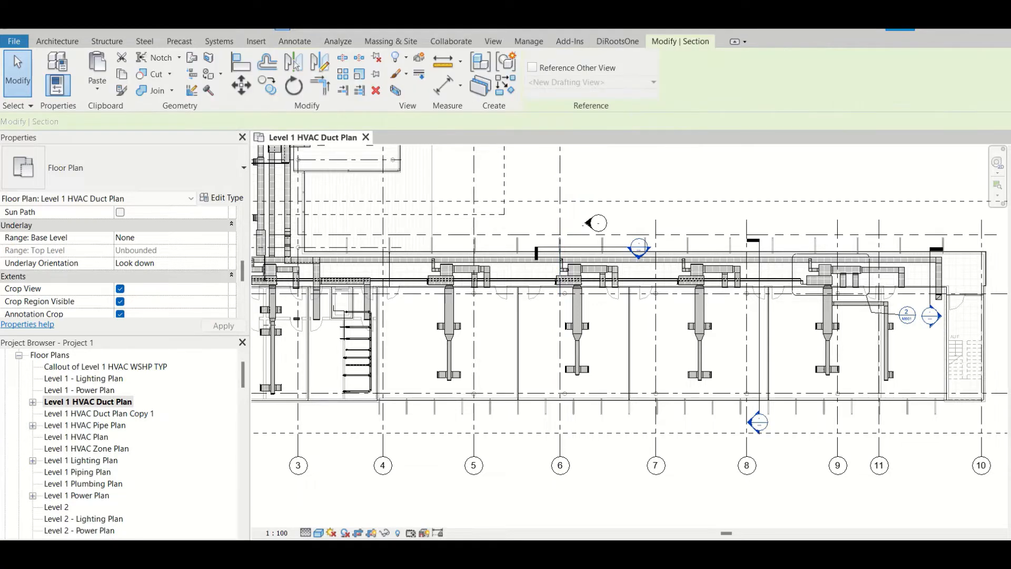
scroll(468, 298, "up", 2)
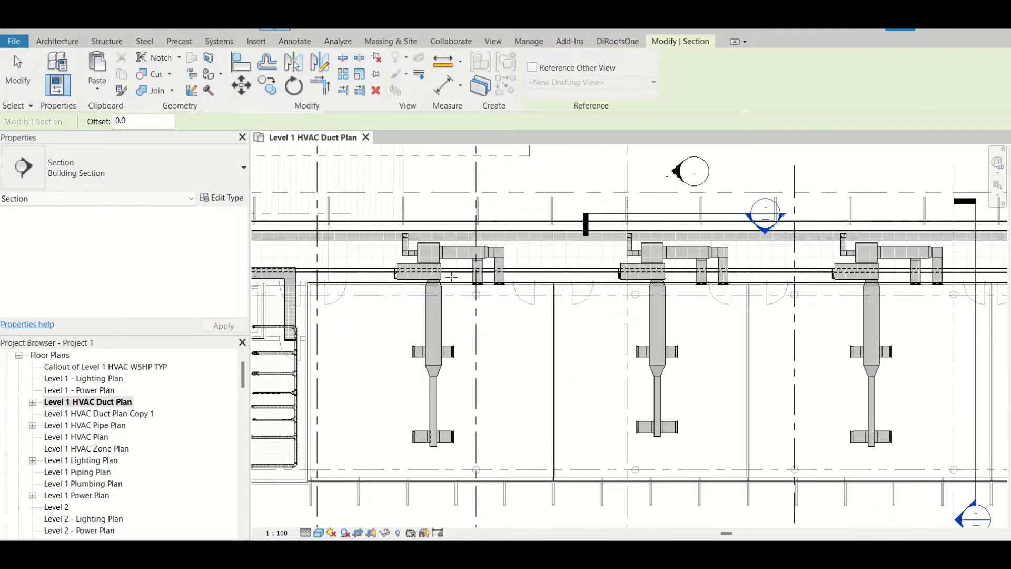
scroll(448, 284, "down", 2)
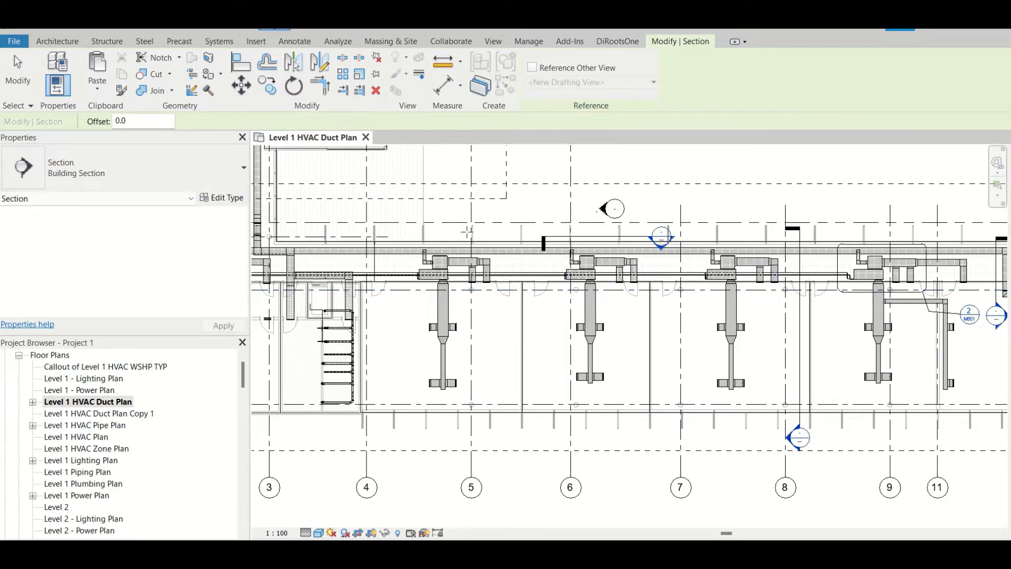
scroll(511, 267, "up", 3)
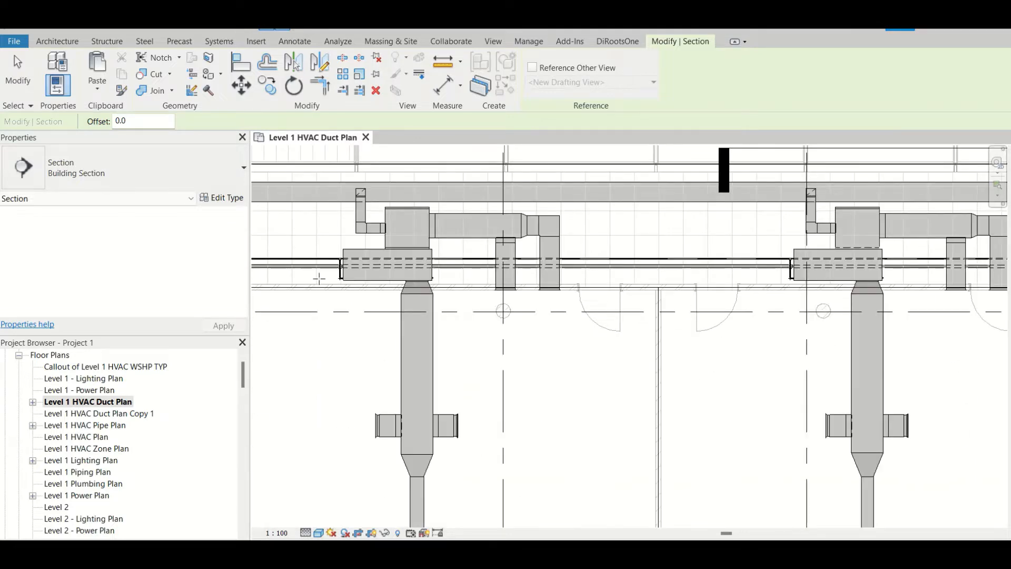
left_click(319, 278)
middle_click_drag(916, 296, 546, 308)
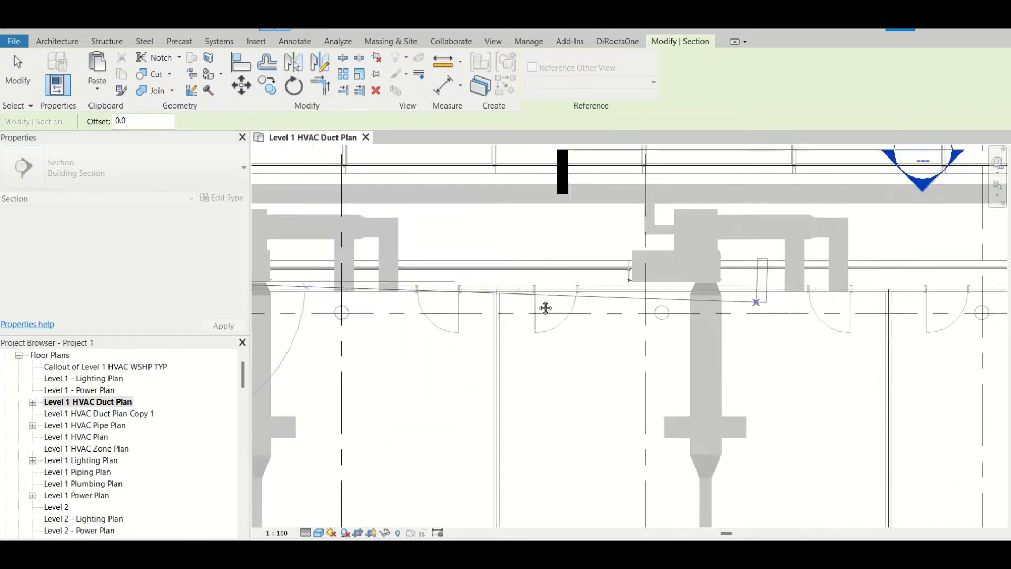
scroll(545, 308, "down", 5)
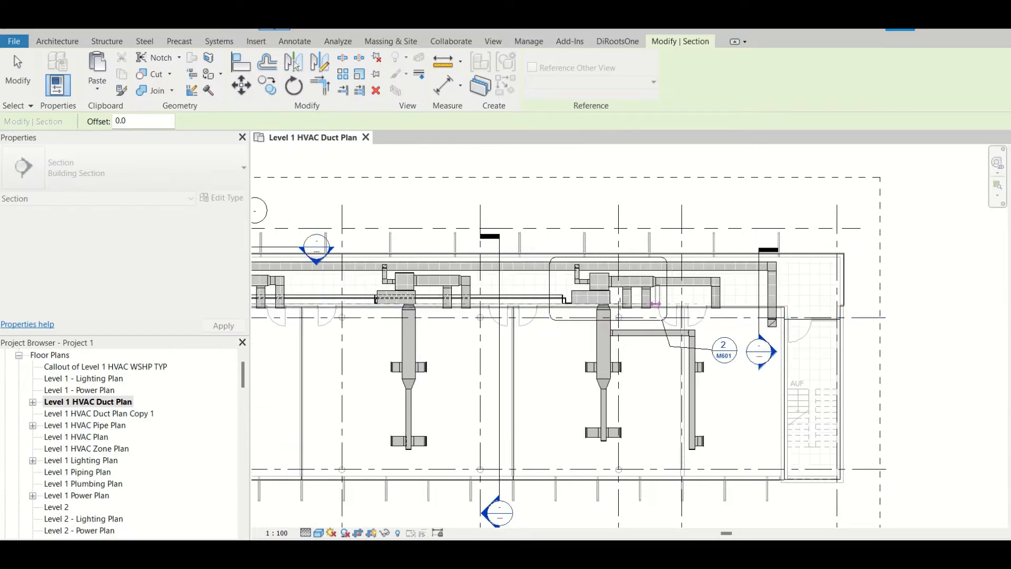
left_click(656, 304)
key("Escape")
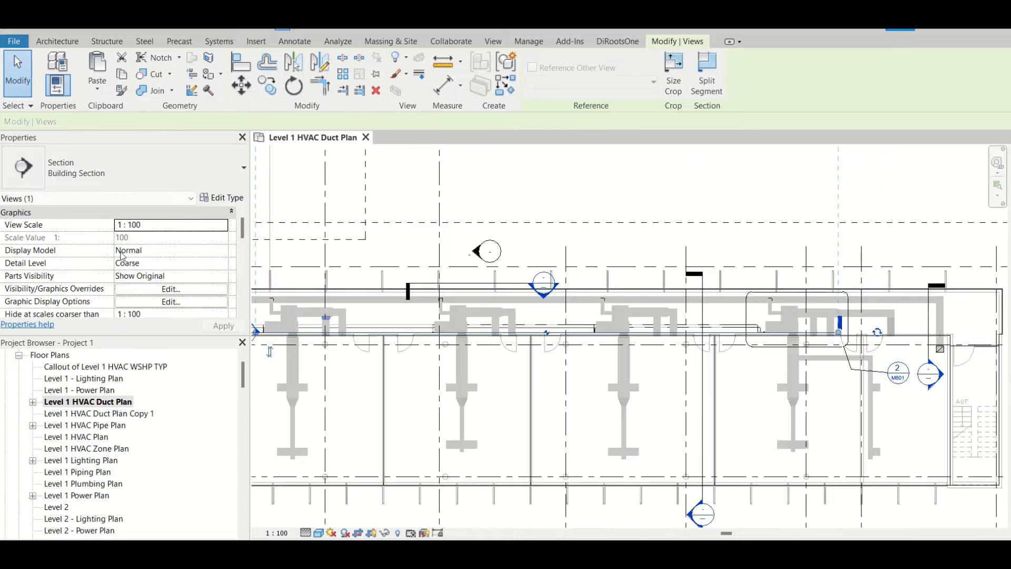
Step: Set the new section's far clip offset to 500, and extend its depth boundary to about 760.7
scroll(150, 266, "down", 5)
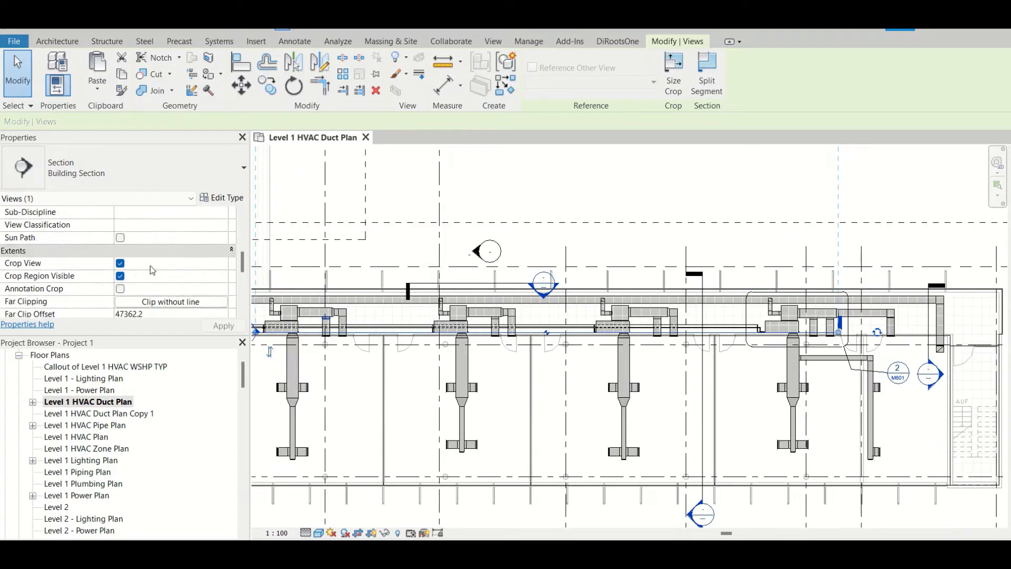
scroll(150, 266, "down", 4)
left_click(176, 252)
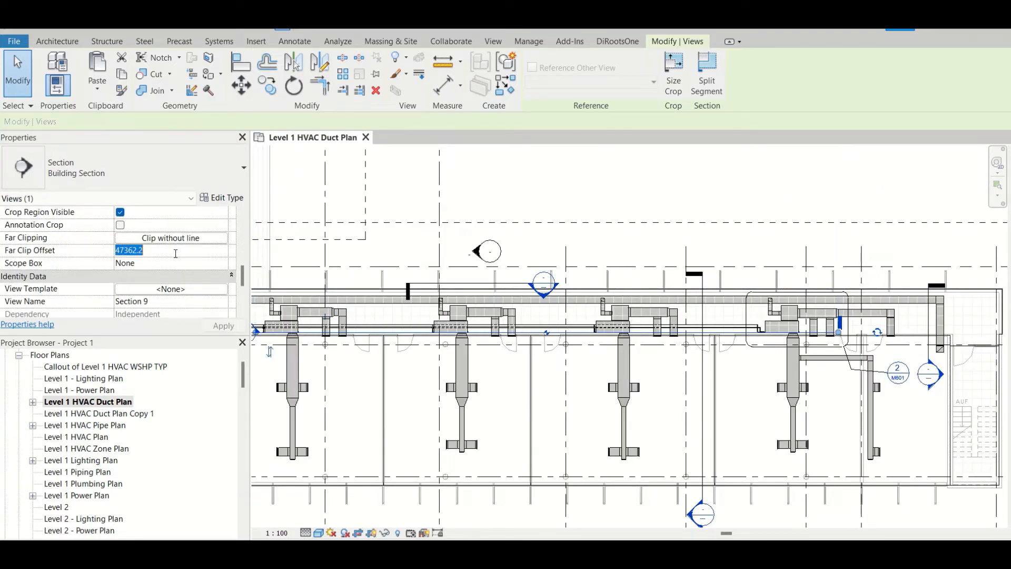
type("500")
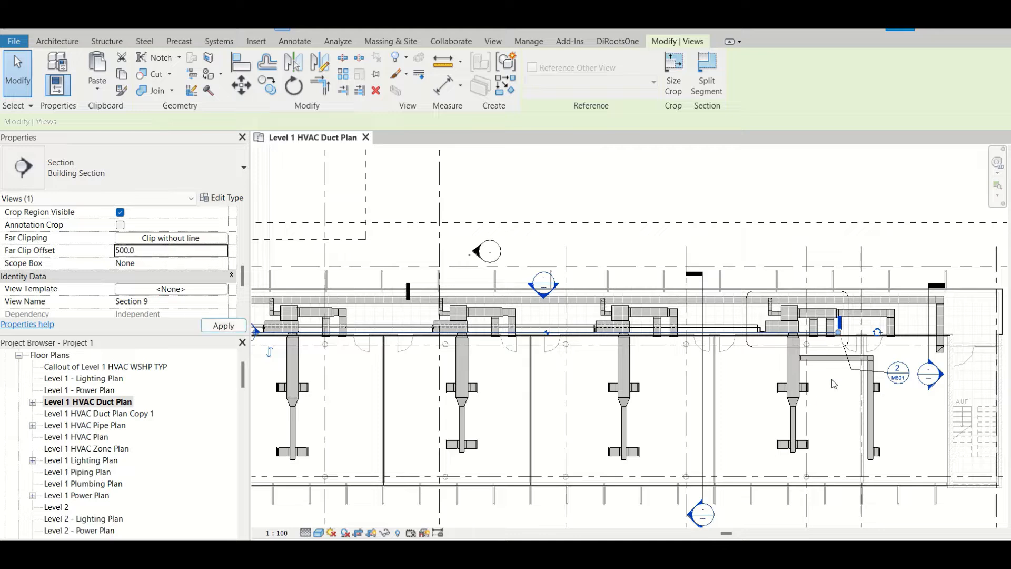
scroll(589, 309, "up", 2)
scroll(529, 300, "up", 3)
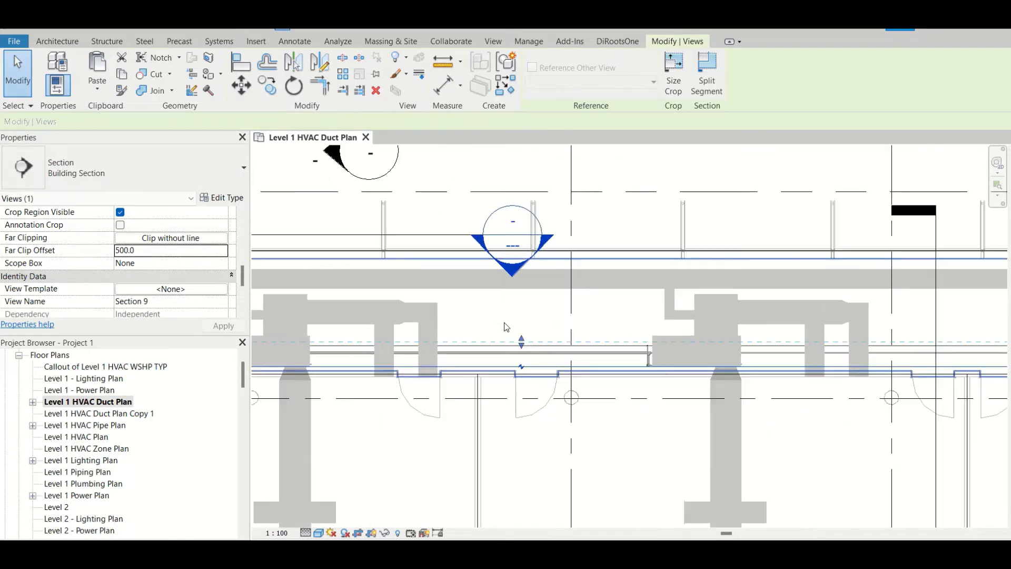
left_click_drag(523, 334, 523, 328)
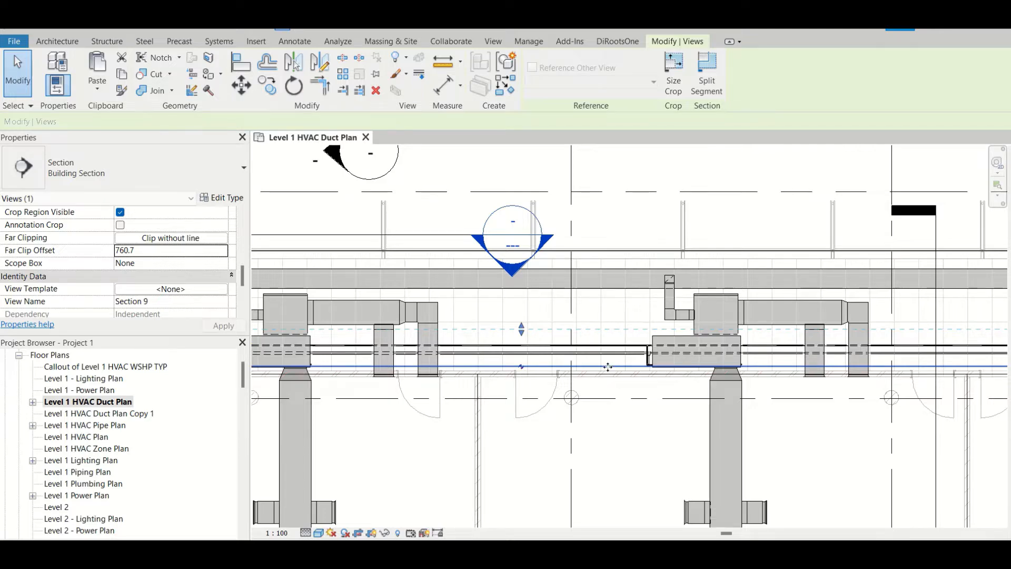
Step: Open the new section's view and compare it with the duct plan by selecting a heat pump in the plan
right_click(608, 367)
left_click(668, 102)
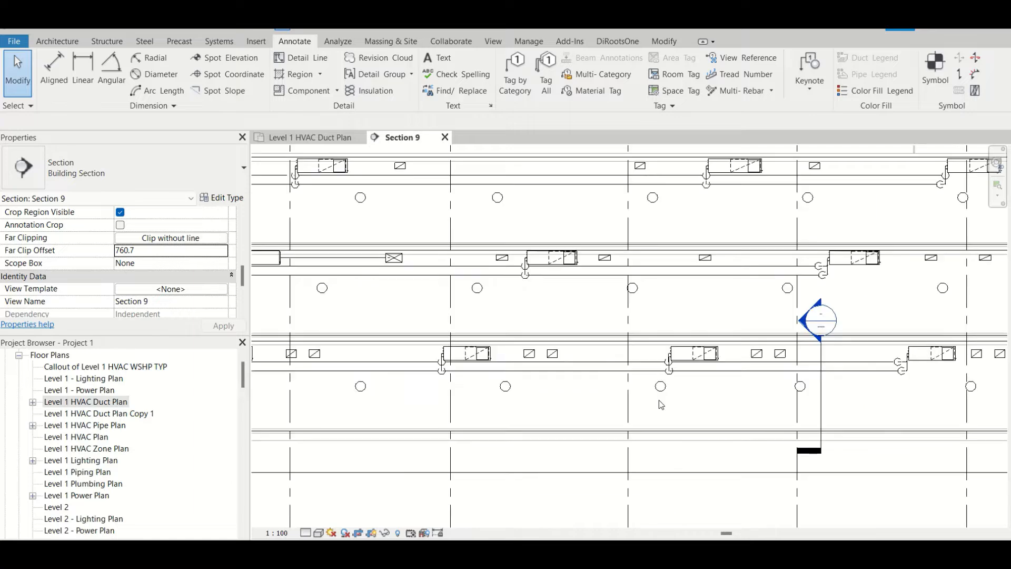
left_click(271, 139)
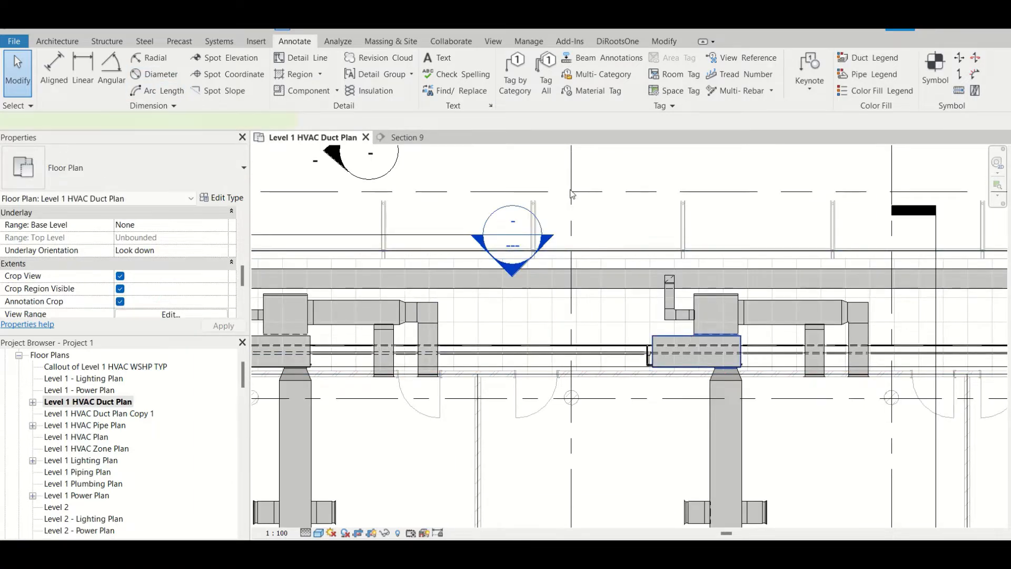
left_click(685, 350)
key("ctrl+Tab")
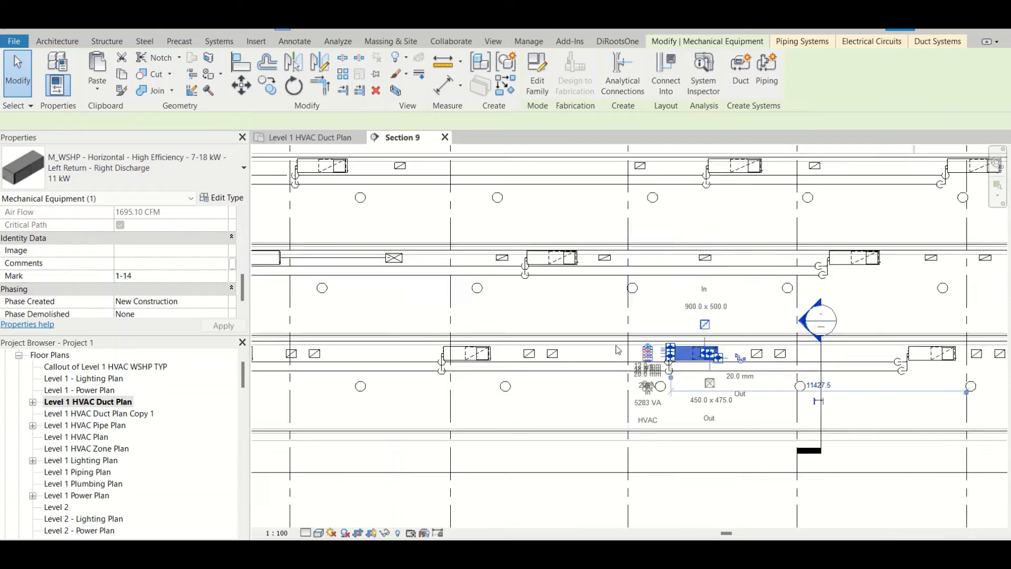
Step: Shrink the section view's crop region from above and below to the lowest storey's row of heat pumps
scroll(650, 424, "down", 3)
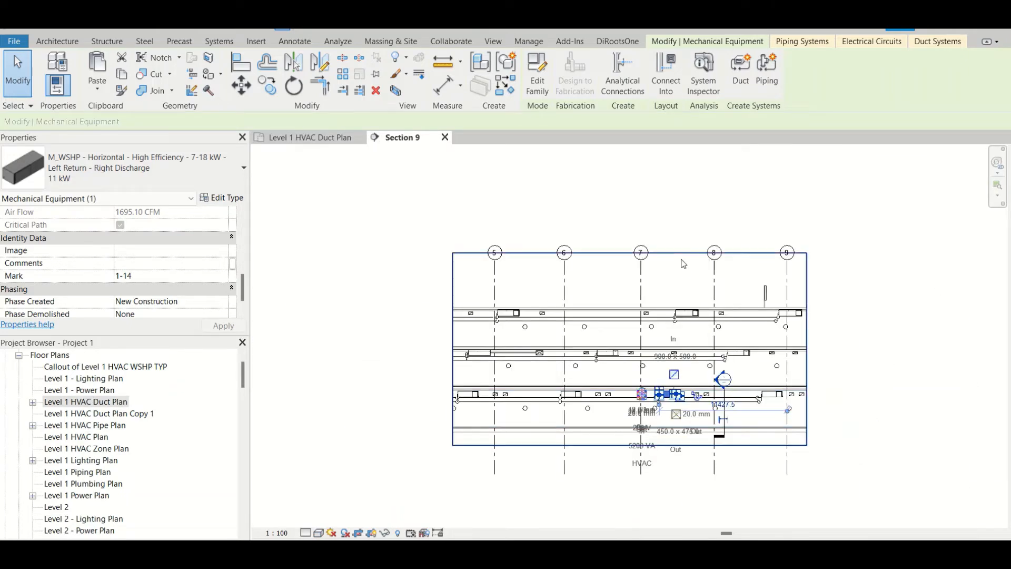
left_click(664, 254)
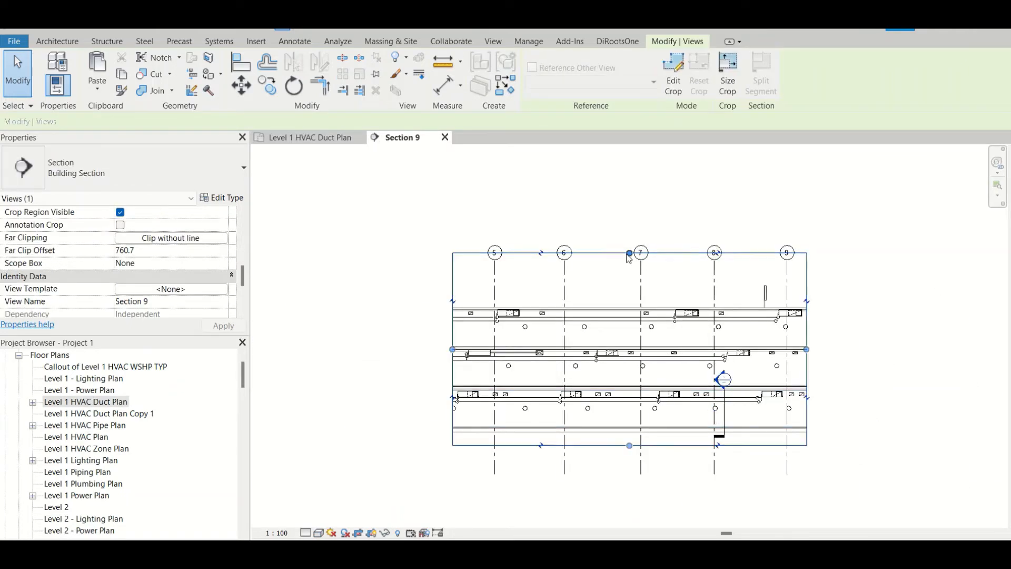
left_click_drag(629, 254, 629, 371)
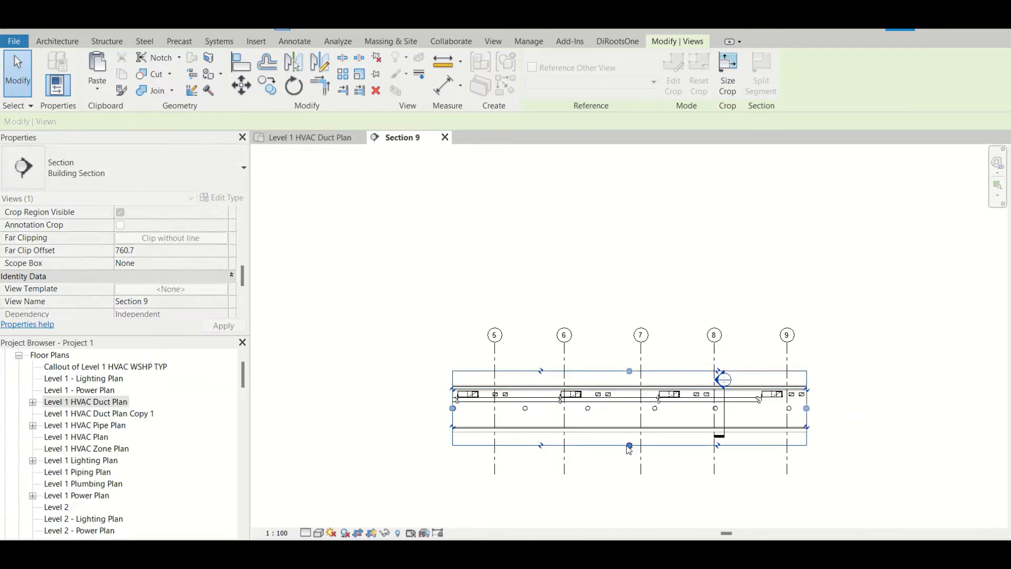
left_click_drag(629, 446, 629, 420)
Step: Examine the heat pumps, duct cuts and piping between grids 5 and 9 in the cropped section
scroll(716, 387, "up", 2)
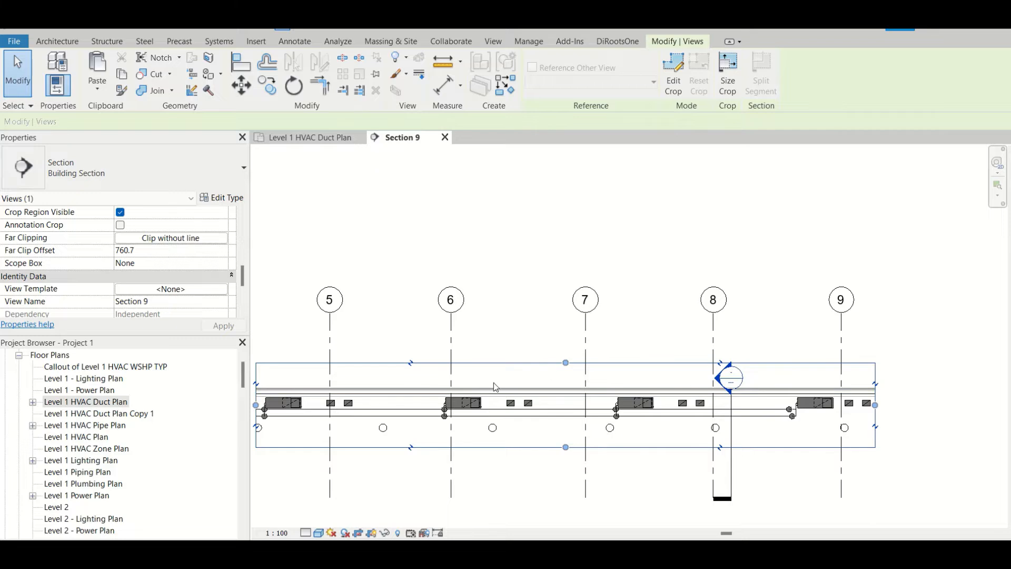
scroll(495, 389, "up", 2)
middle_click_drag(495, 400, 562, 344)
scroll(678, 357, "down", 2)
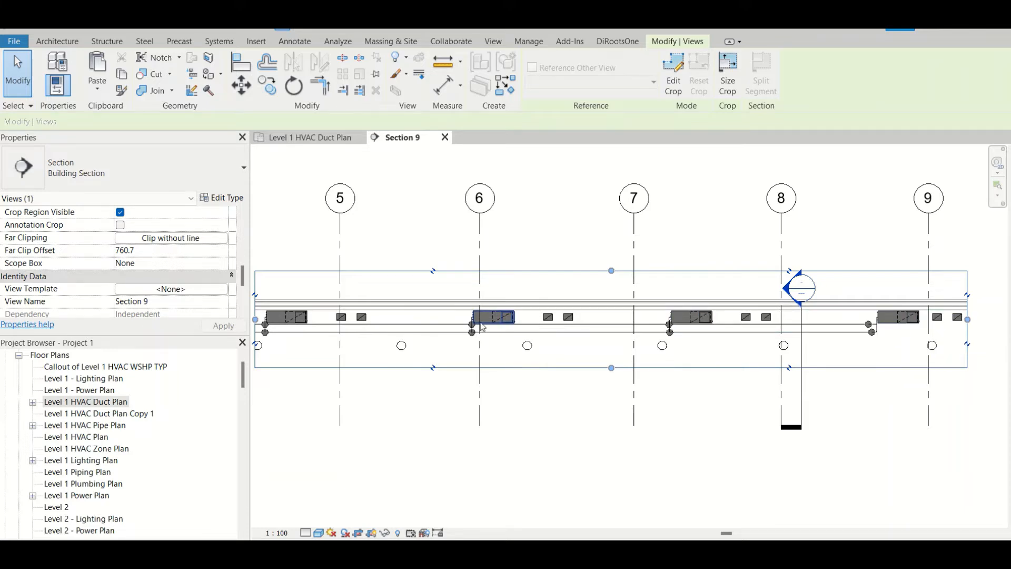
scroll(481, 326, "up", 3)
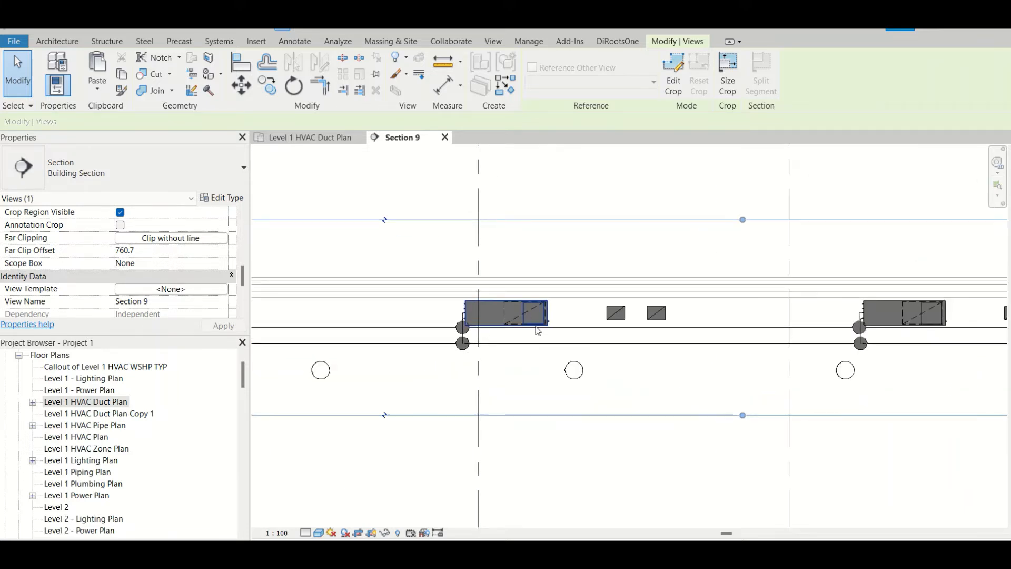
scroll(537, 329, "down", 4)
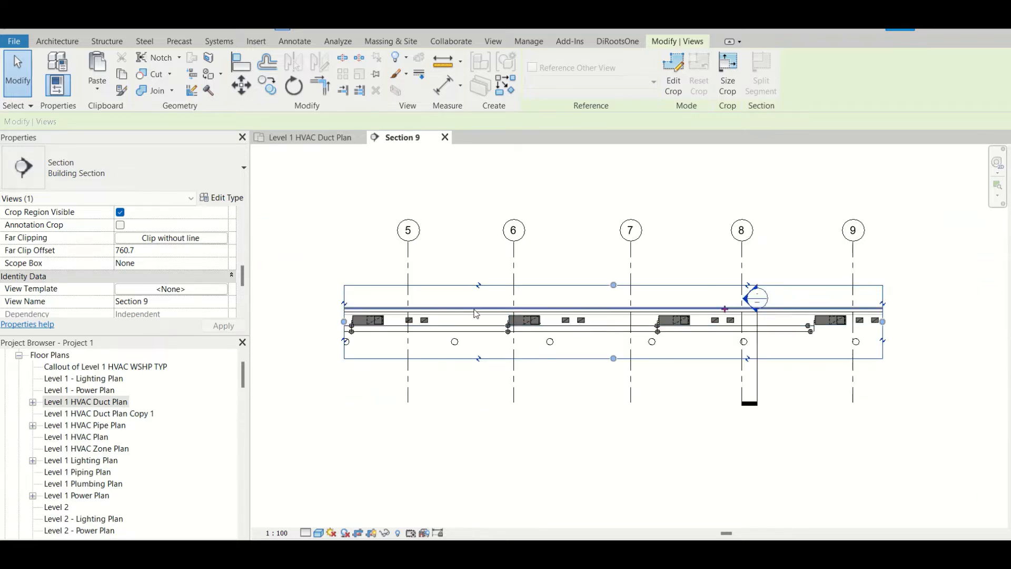
scroll(550, 325, "up", 4)
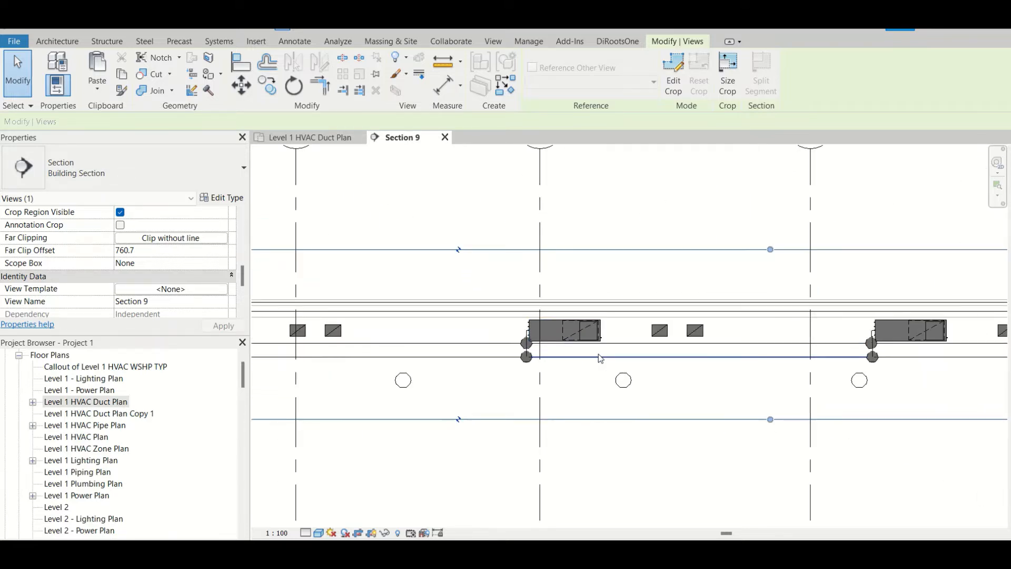
scroll(674, 356, "down", 1)
scroll(676, 357, "down", 1)
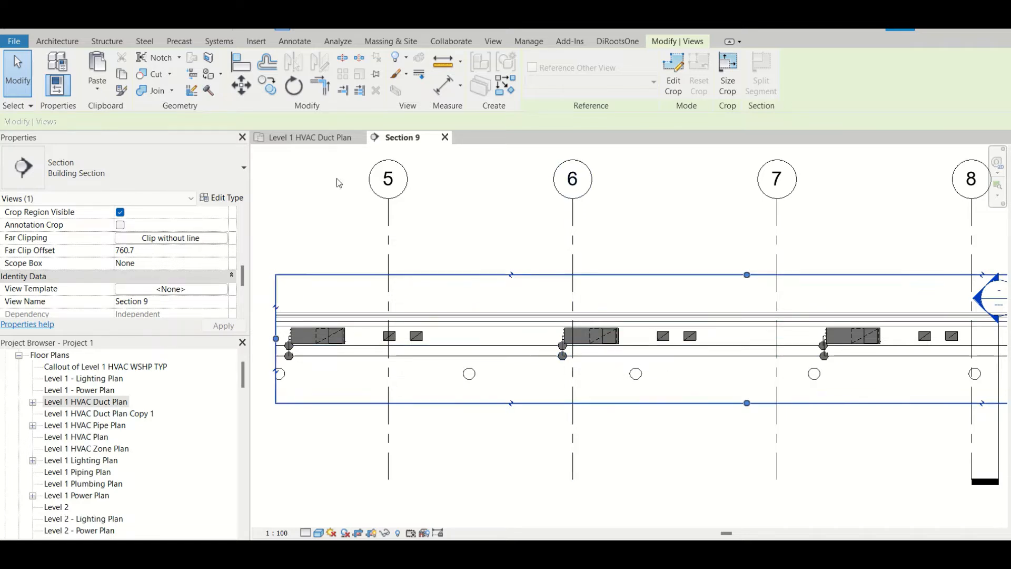
Step: In the Level 1 HVAC Duct Plan, split the section line just east of the grid 6 heat pump and shift its western segment to the unit's upper edge
left_click(308, 135)
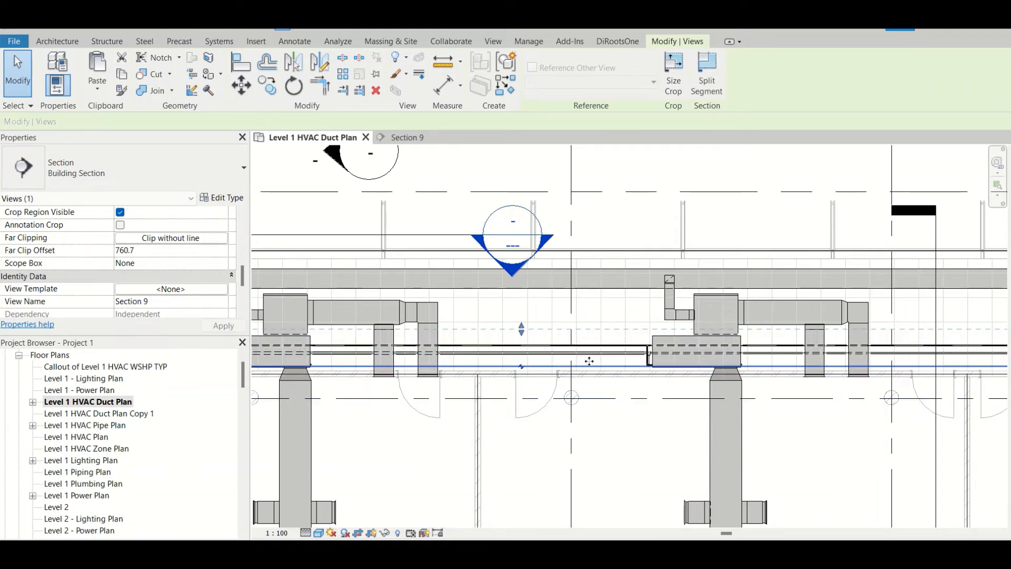
left_click(707, 86)
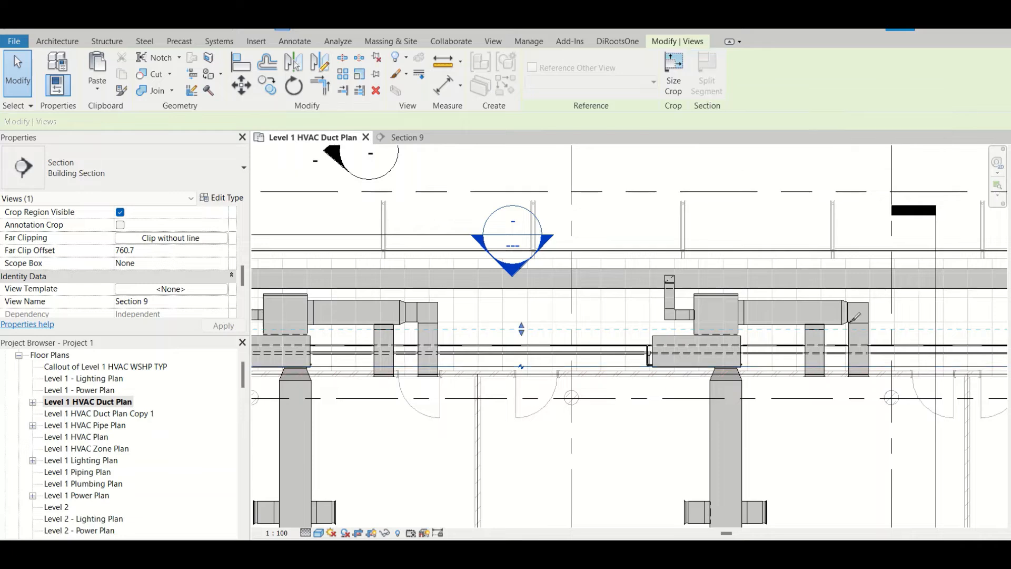
scroll(632, 327, "down", 5)
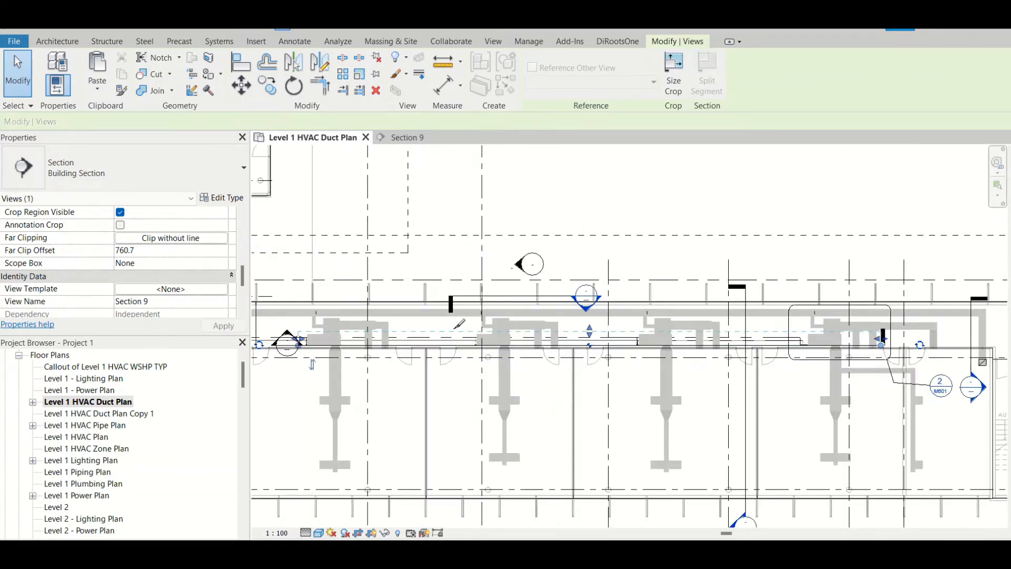
scroll(460, 323, "up", 5)
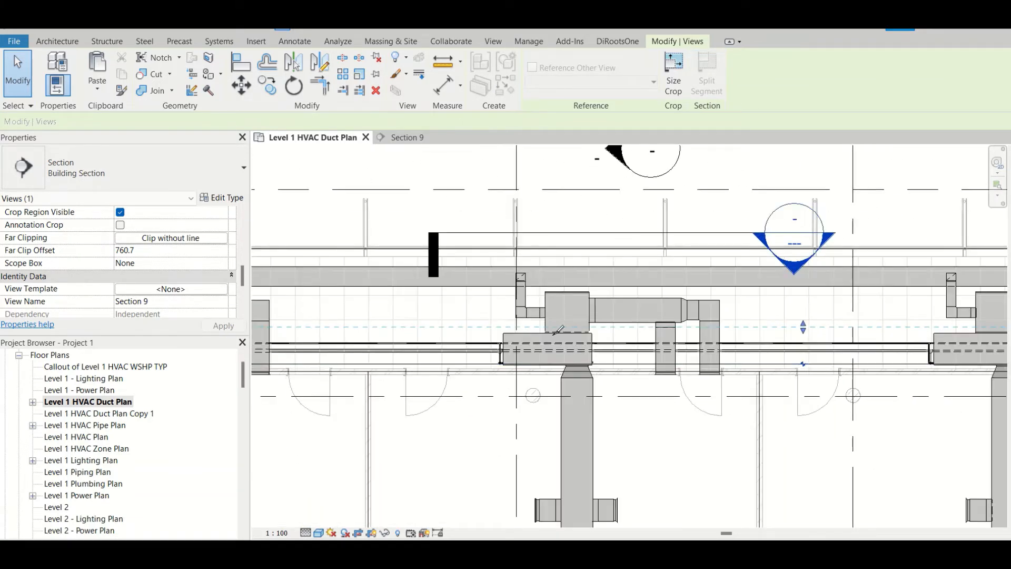
scroll(545, 327, "up", 2)
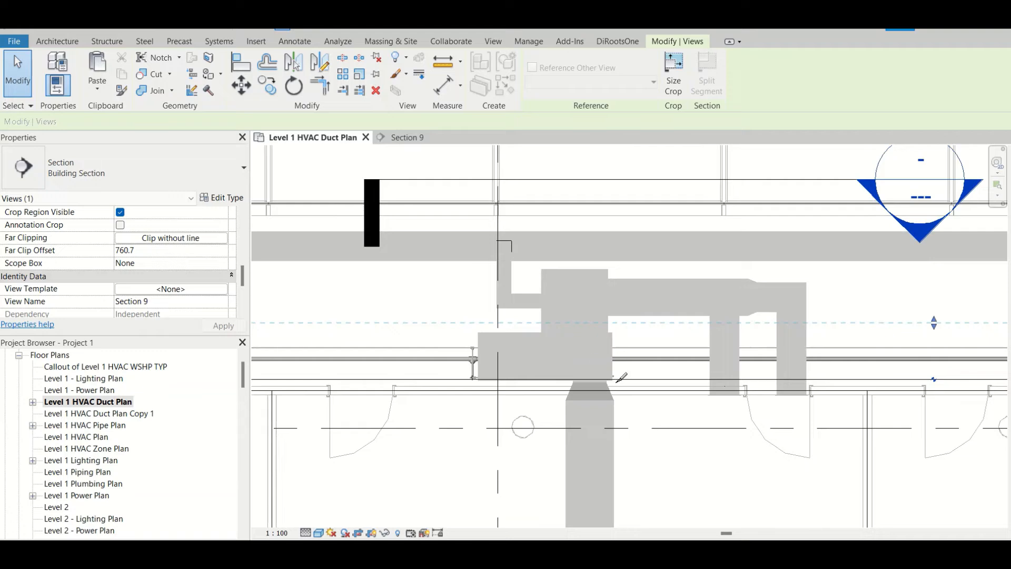
left_click(672, 377)
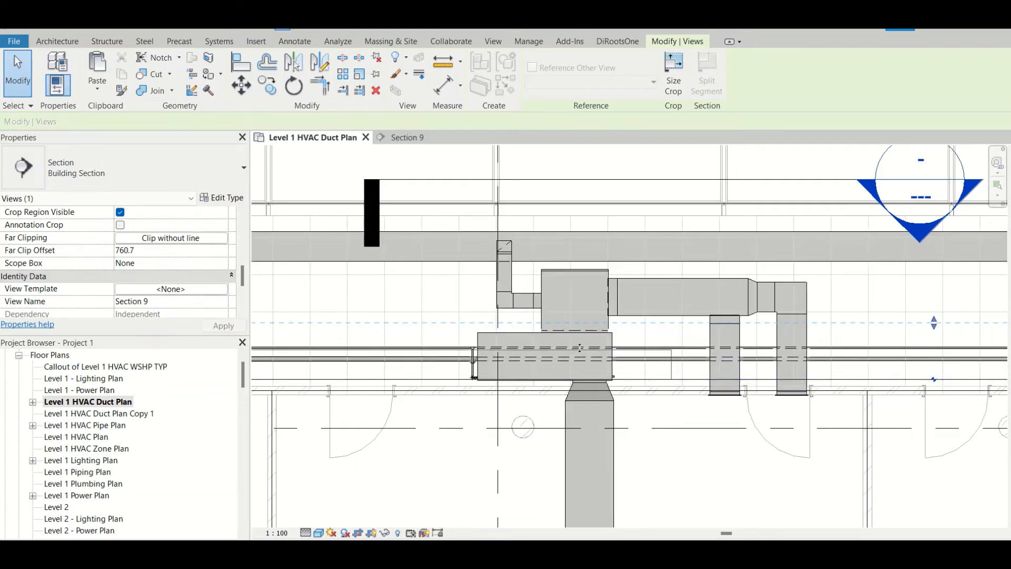
scroll(509, 327, "up", 2)
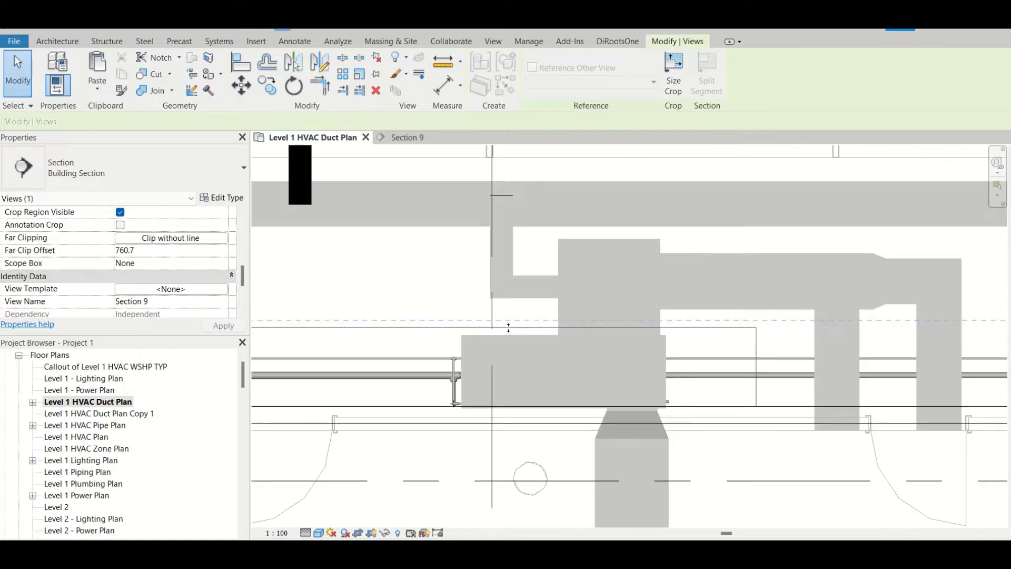
scroll(509, 327, "up", 2)
left_click(504, 334)
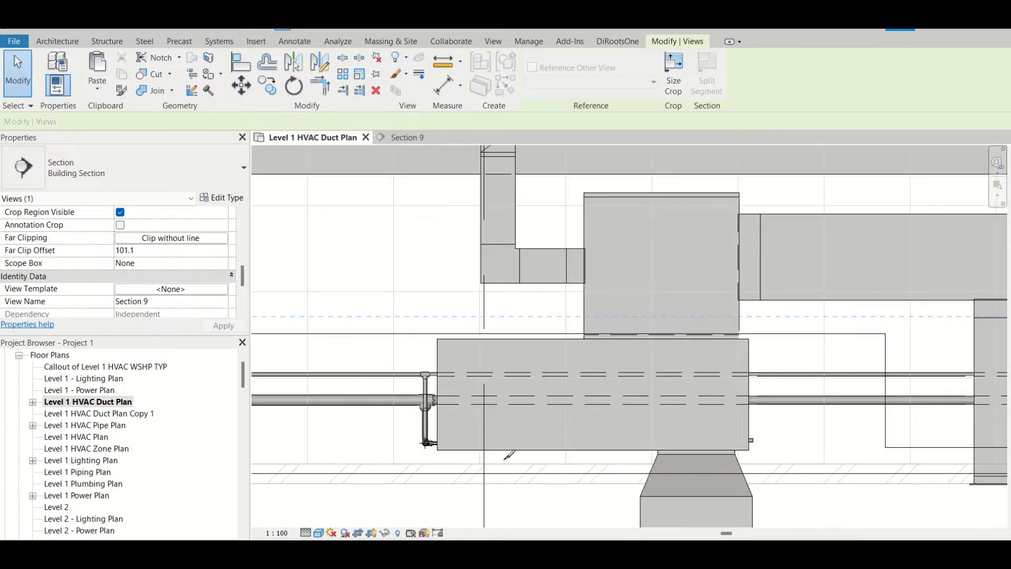
Step: Follow the offset section line west to its head in the duct plan and open the Section 9 view for comparison
scroll(813, 407, "down", 3)
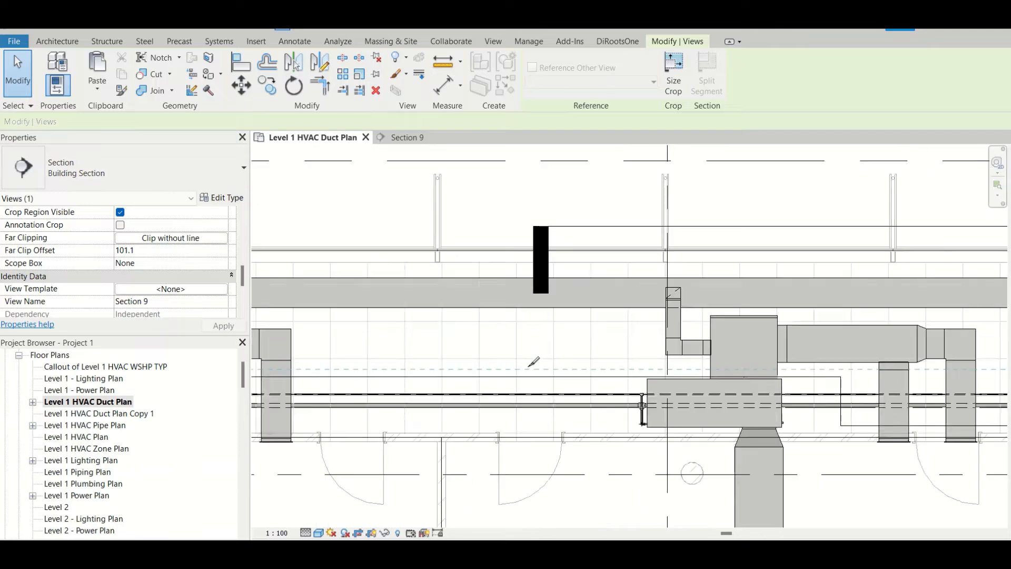
middle_click_drag(534, 361, 723, 383)
scroll(723, 383, "down", 2)
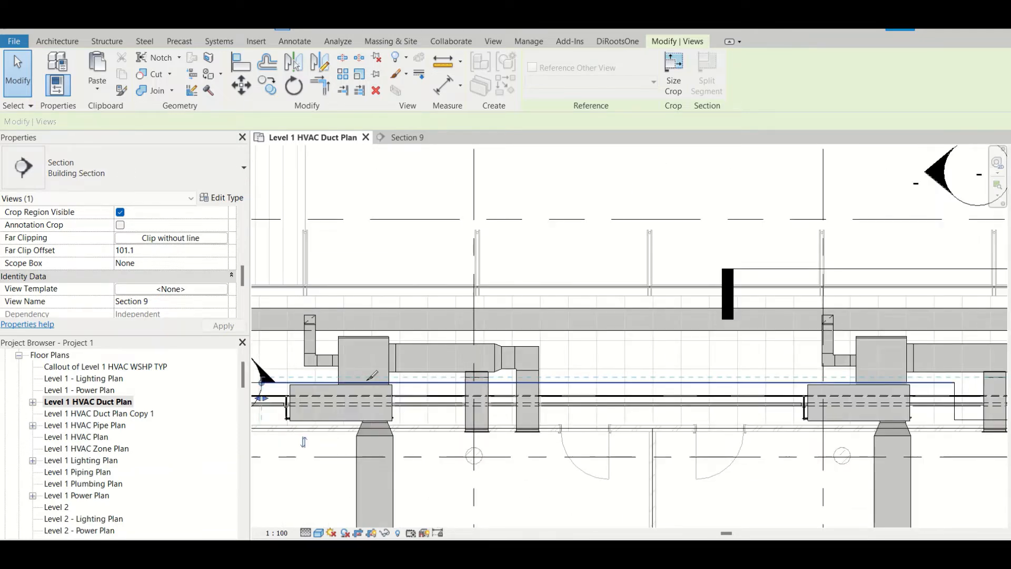
middle_click_drag(409, 399, 638, 407)
scroll(507, 397, "up", 2)
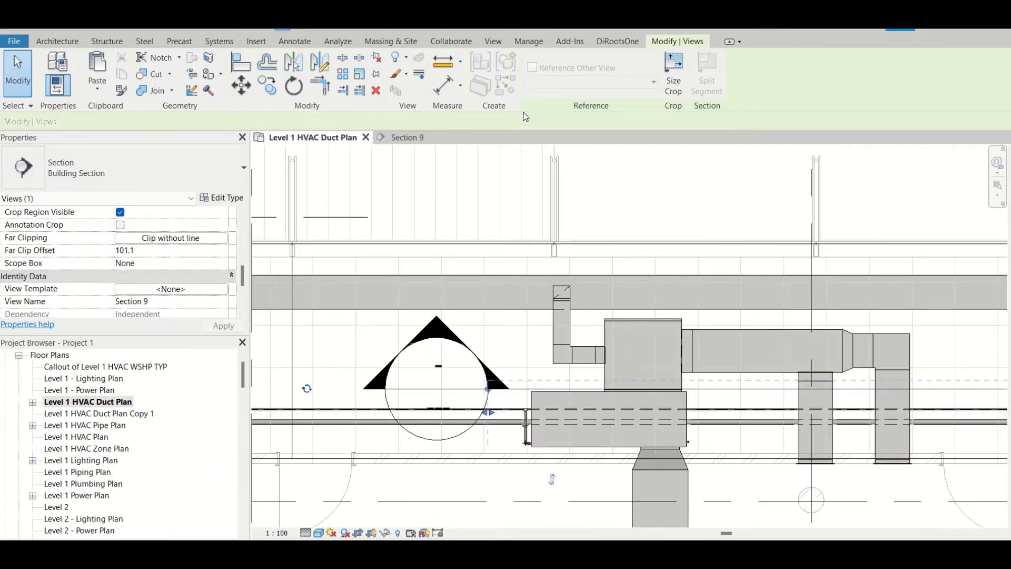
left_click(395, 136)
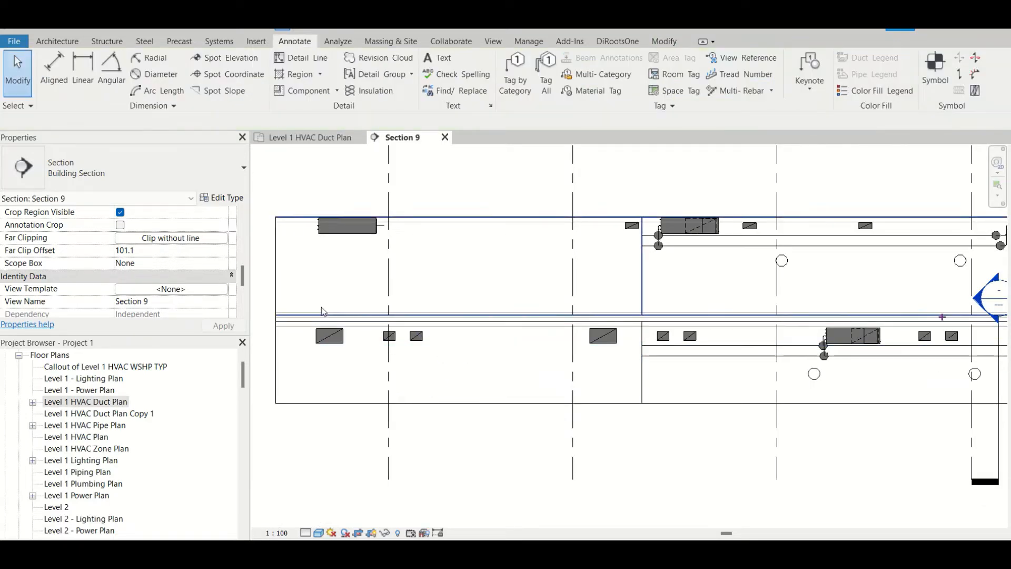
Step: In the Level 1 HVAC Duct Plan, split the section line just west of the grid 6 heat pump and shift its western segment to the unit's lower edge
left_click(323, 135)
scroll(589, 280, "down", 3)
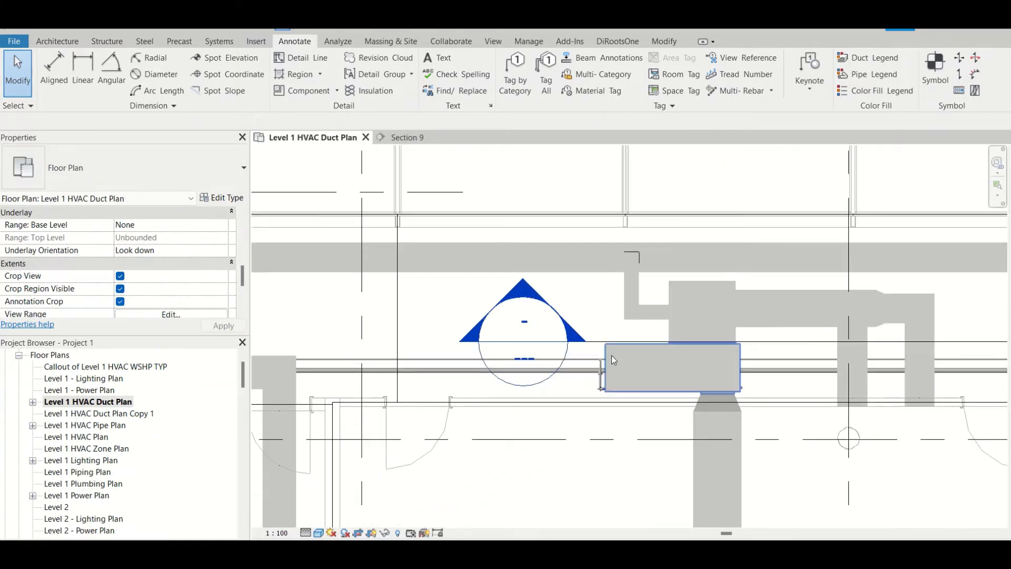
scroll(624, 336, "up", 4)
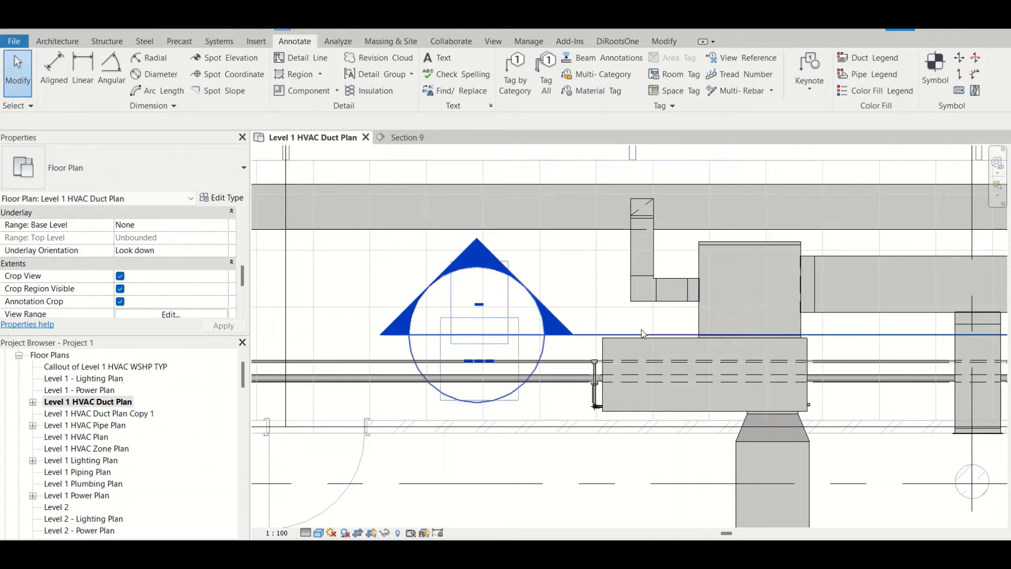
scroll(758, 367, "down", 2)
middle_click_drag(738, 364, 390, 300)
middle_click_drag(972, 332, 290, 376)
left_click(413, 343)
middle_click_drag(471, 321, 539, 318)
left_click(716, 84)
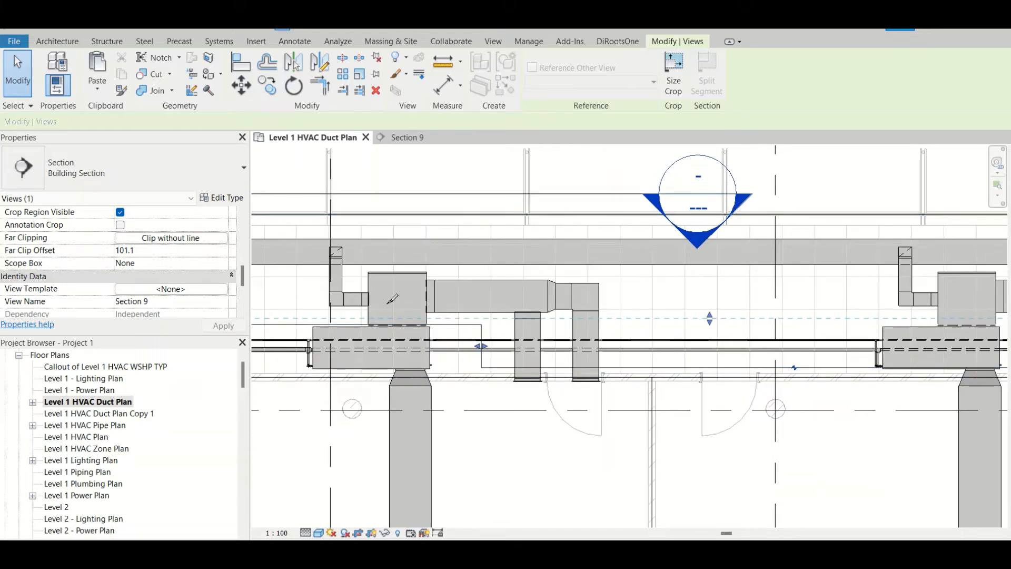
scroll(276, 360, "up", 1)
scroll(285, 314, "up", 4)
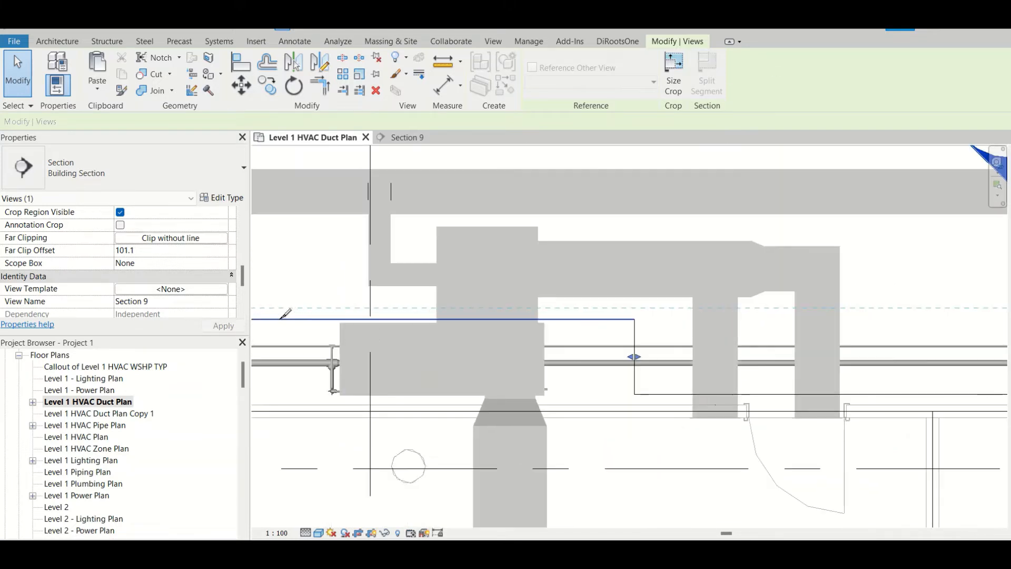
left_click(351, 325)
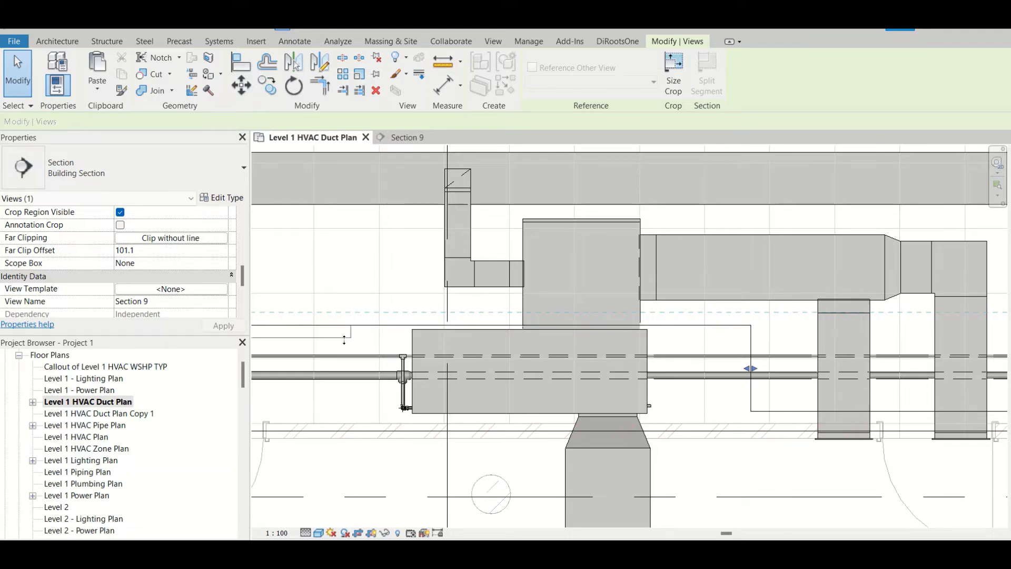
left_click(339, 411)
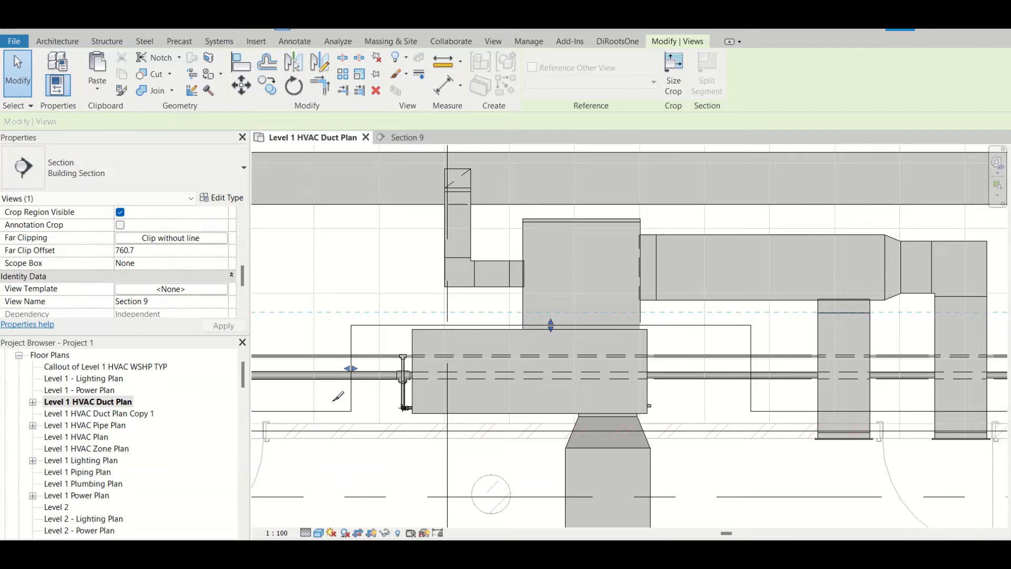
key("Escape")
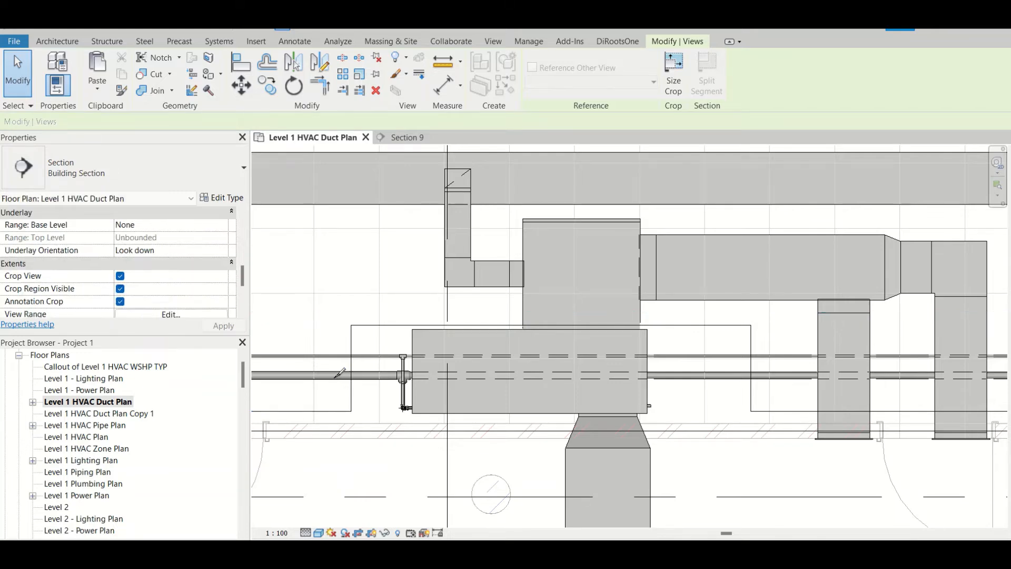
Step: Open the split section's view from the plan and examine both storeys between grids 5 and 9
left_click(351, 372)
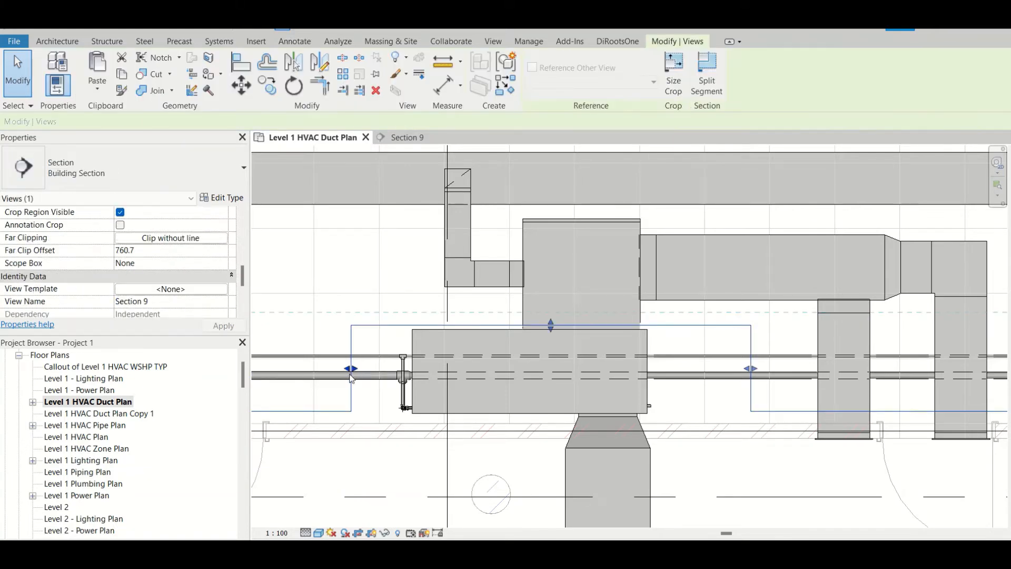
right_click(351, 393)
left_click(394, 125)
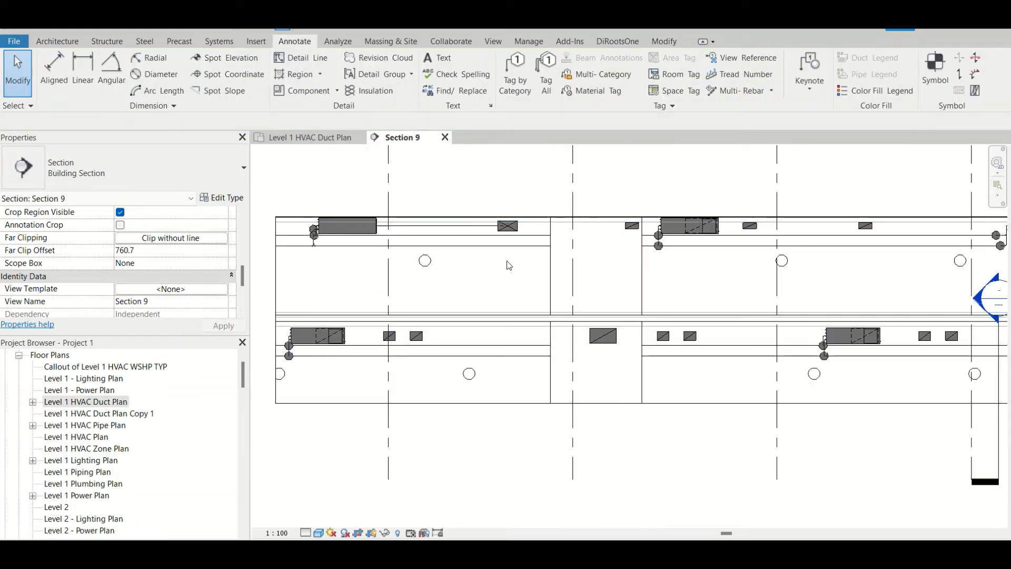
scroll(509, 265, "down", 3)
middle_click_drag(508, 278, 403, 303)
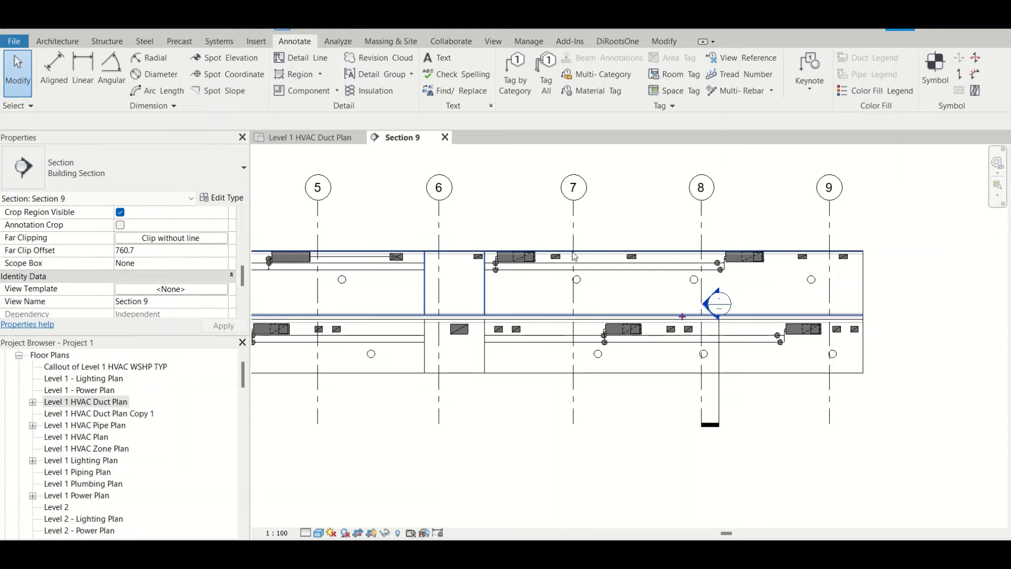
left_click(575, 257)
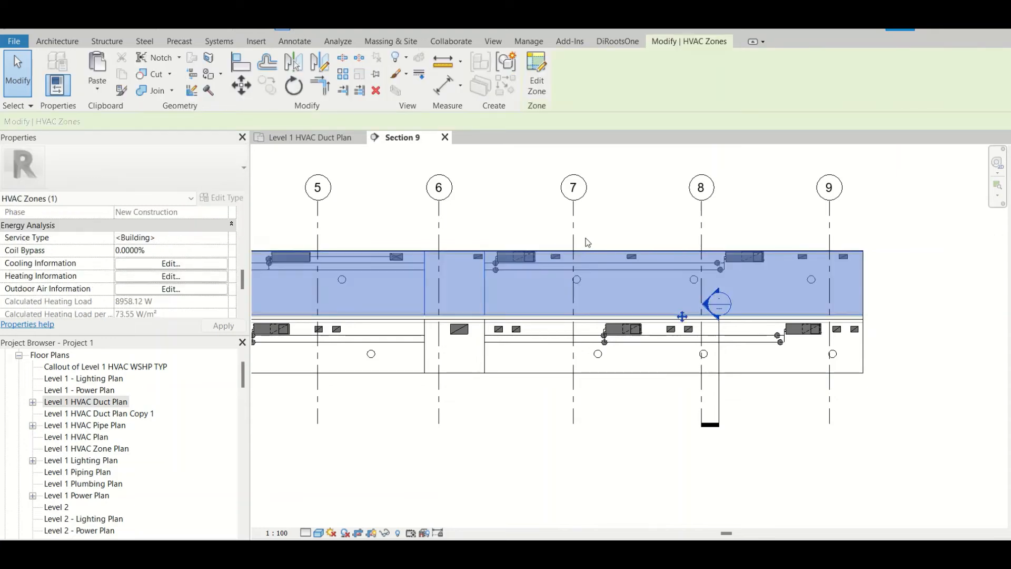
left_click(597, 236)
left_click(597, 256)
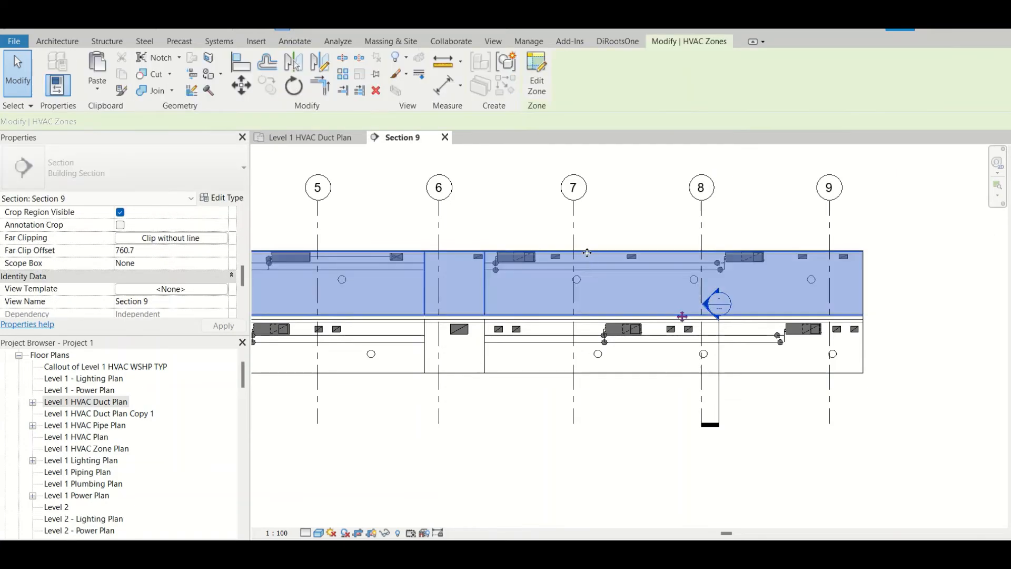
left_click(604, 233)
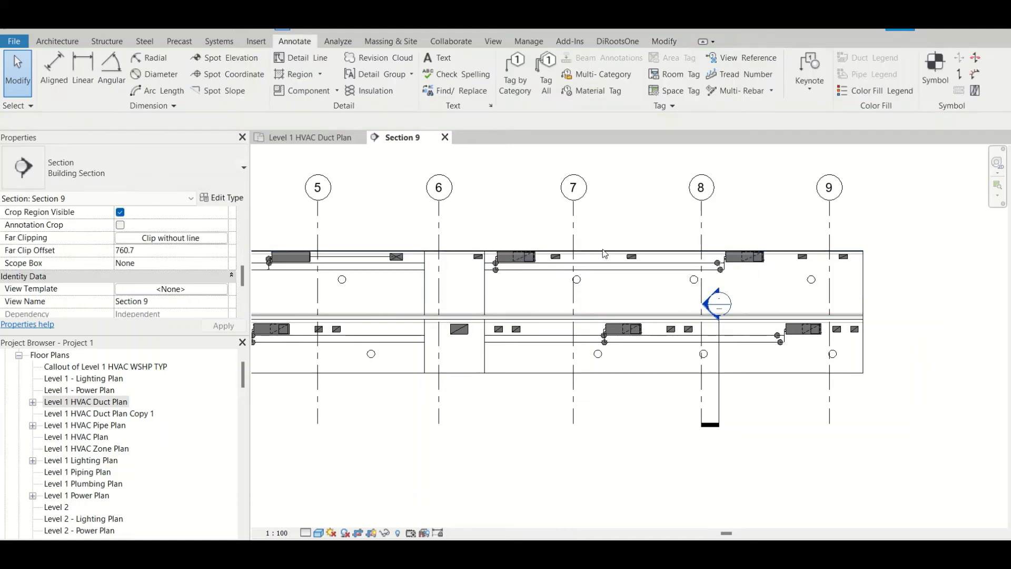
left_click(592, 253)
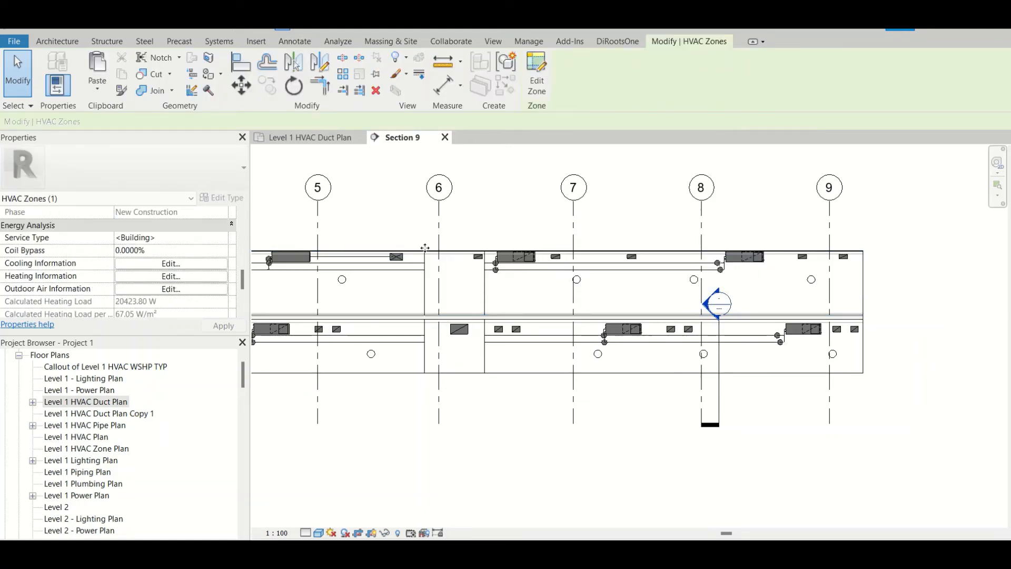
key("Escape")
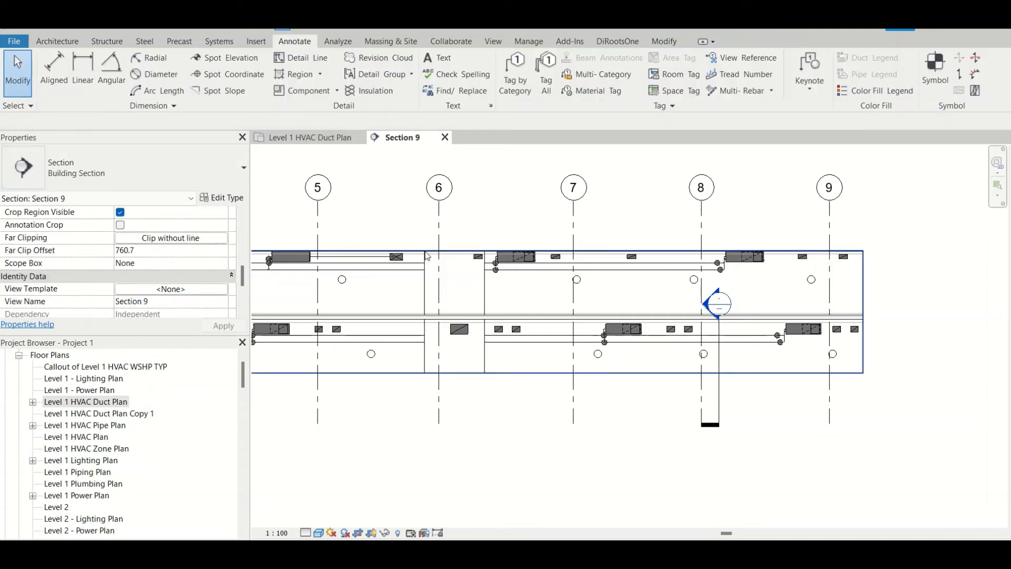
Step: Lower the upper edge of the section view's crop region to just above the lowest storey's row of heat pumps
left_click(429, 252)
left_click_drag(564, 251, 474, 299)
scroll(384, 335, "up", 2)
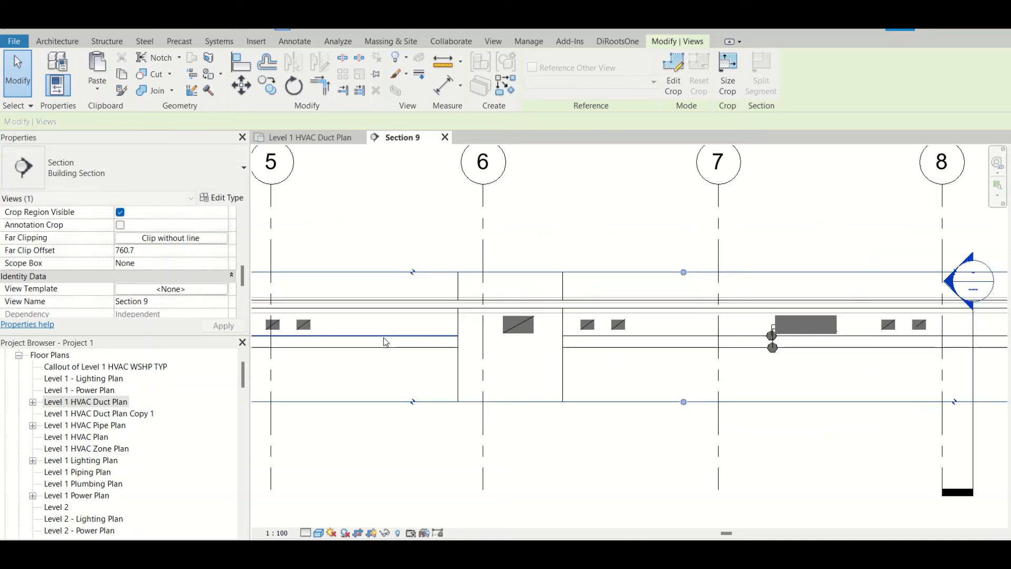
Step: Select the heat pump just west of grid 5 in the section and locate it in the Level 1 HVAC Duct Plan
middle_click_drag(383, 336, 656, 315)
scroll(622, 303, "down", 1)
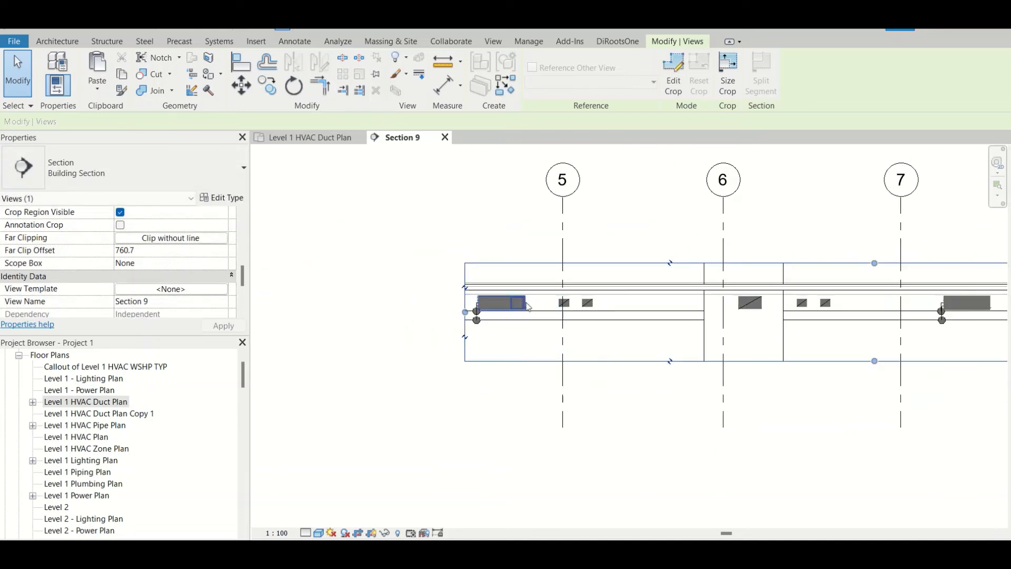
left_click(497, 301)
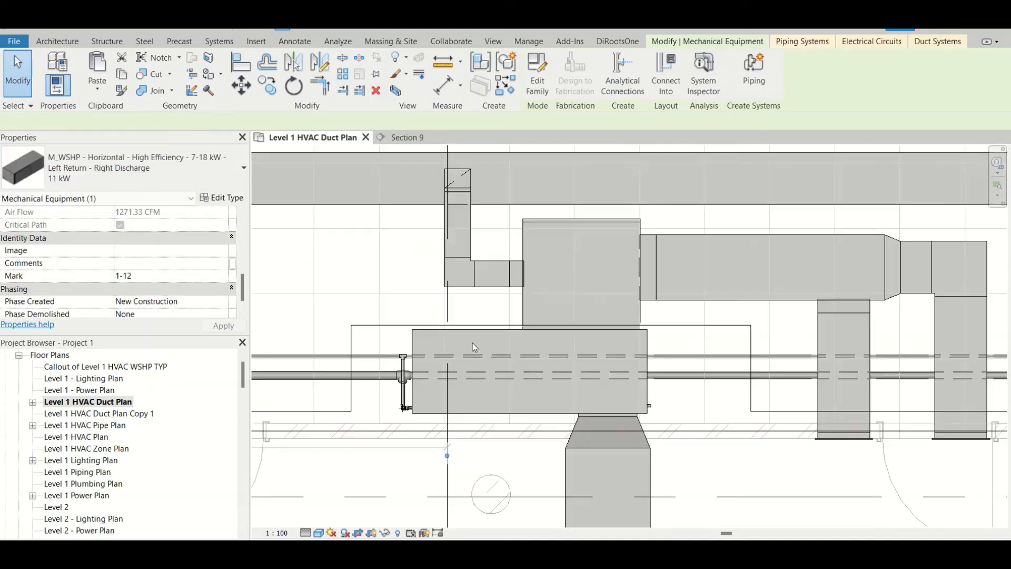
scroll(480, 353, "down", 6)
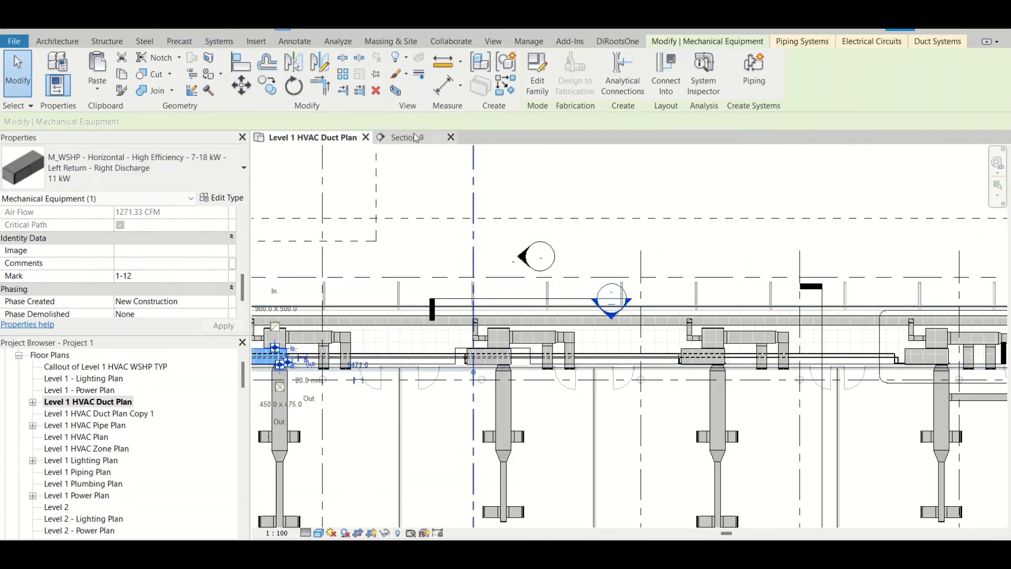
Step: Return to the Section 9 view and compare the offset part at grid 6 with the heat pumps up to grid 9
double_click(550, 298)
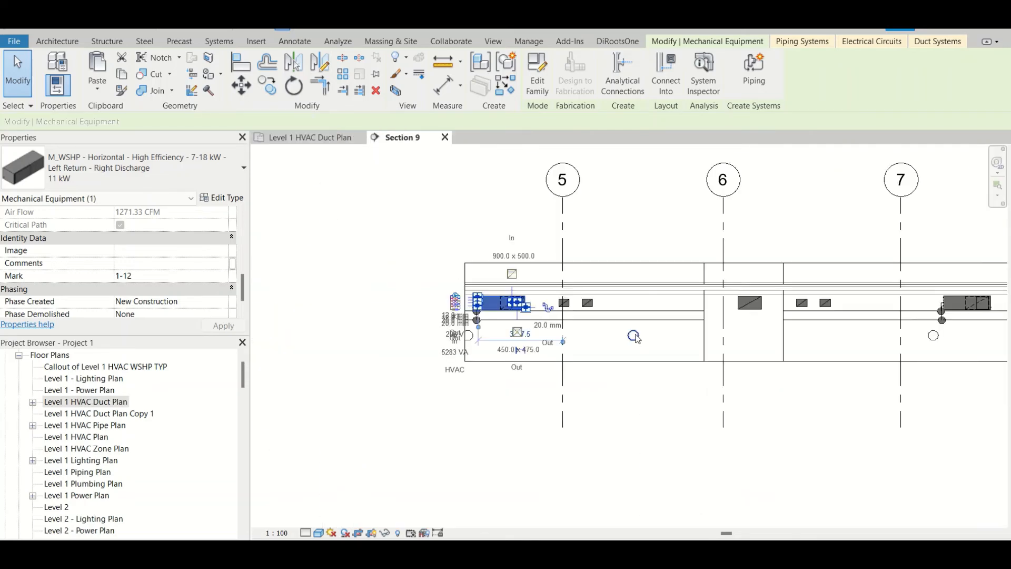
scroll(635, 337, "up", 3)
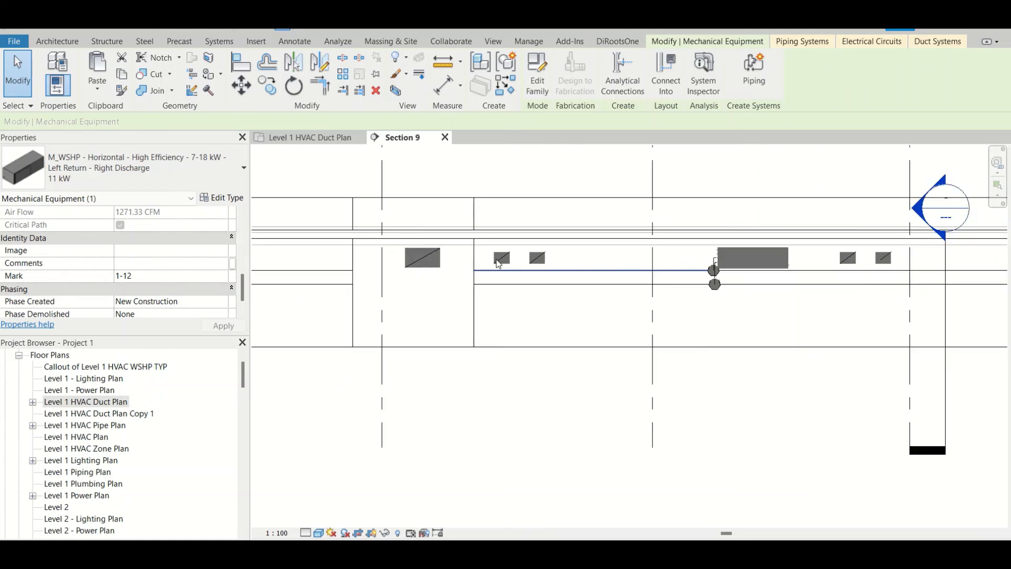
scroll(445, 258, "down", 5)
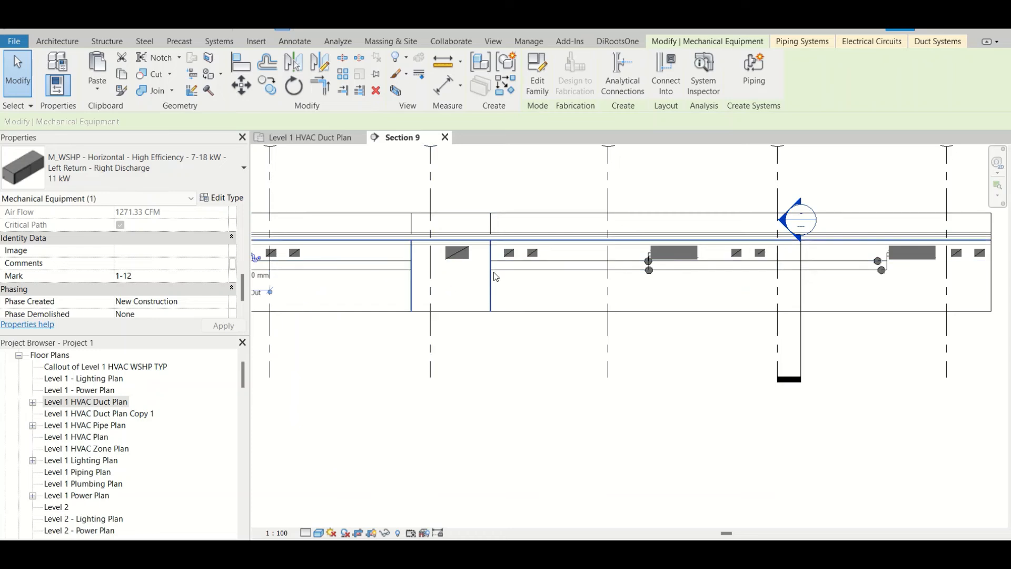
scroll(494, 272, "up", 1)
scroll(548, 289, "up", 2)
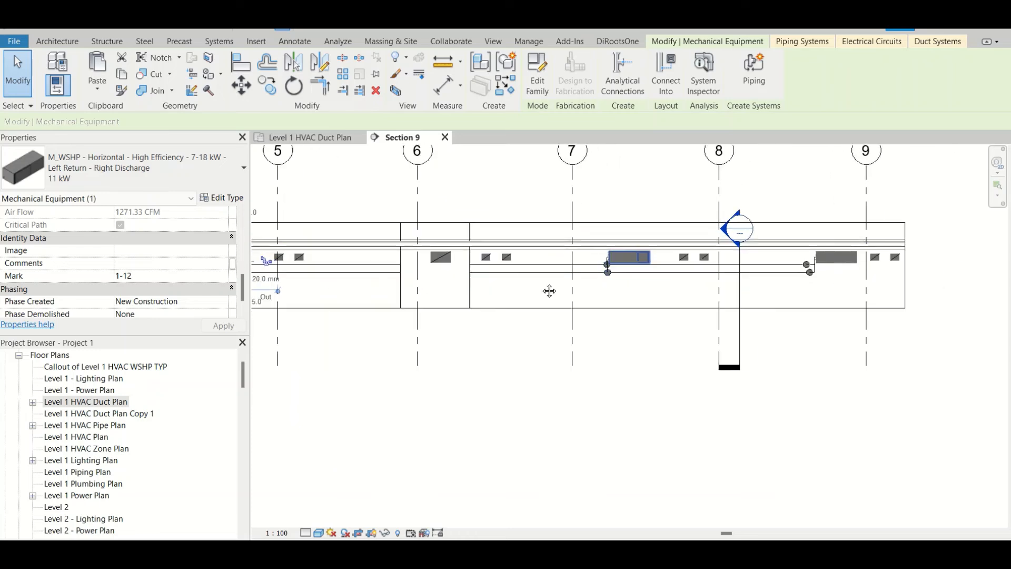
Step: In the Level 1 HVAC Duct Plan, move the section's middle segment at the grid 6 heat pump back in line with its neighbouring segments
left_click(312, 137)
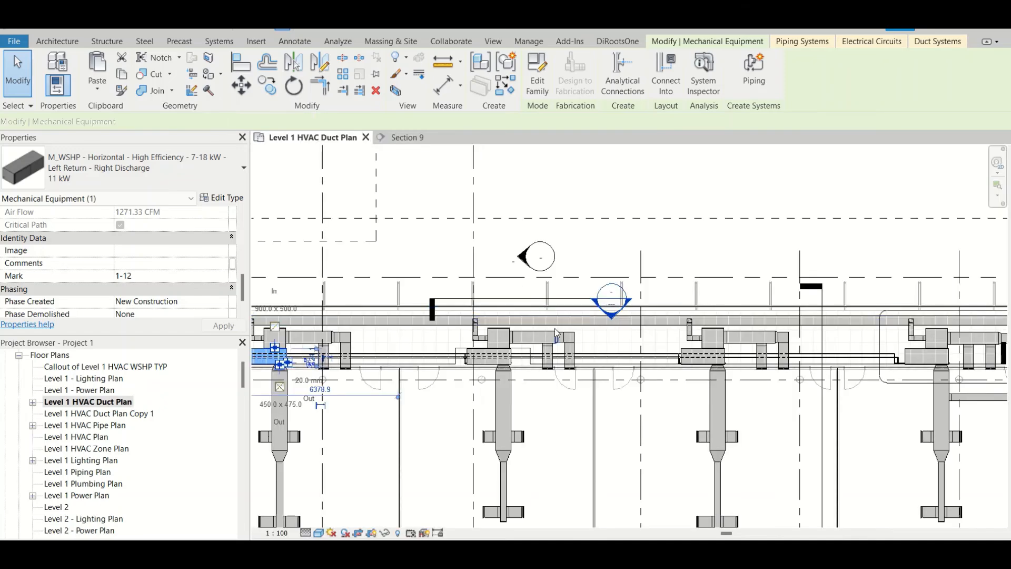
middle_click_drag(443, 317, 789, 296)
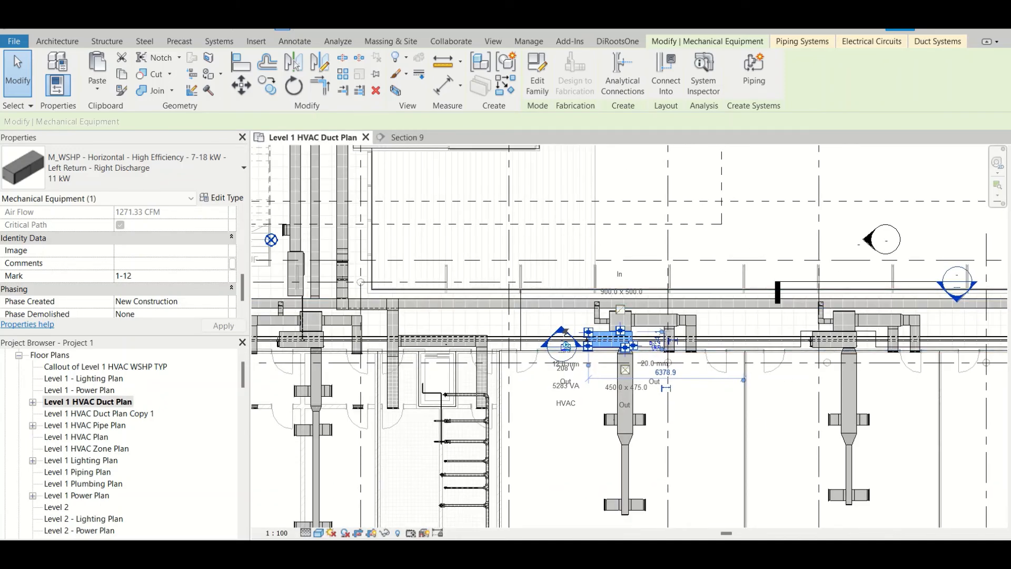
mouse_move(654, 556)
scroll(684, 371, "up", 5)
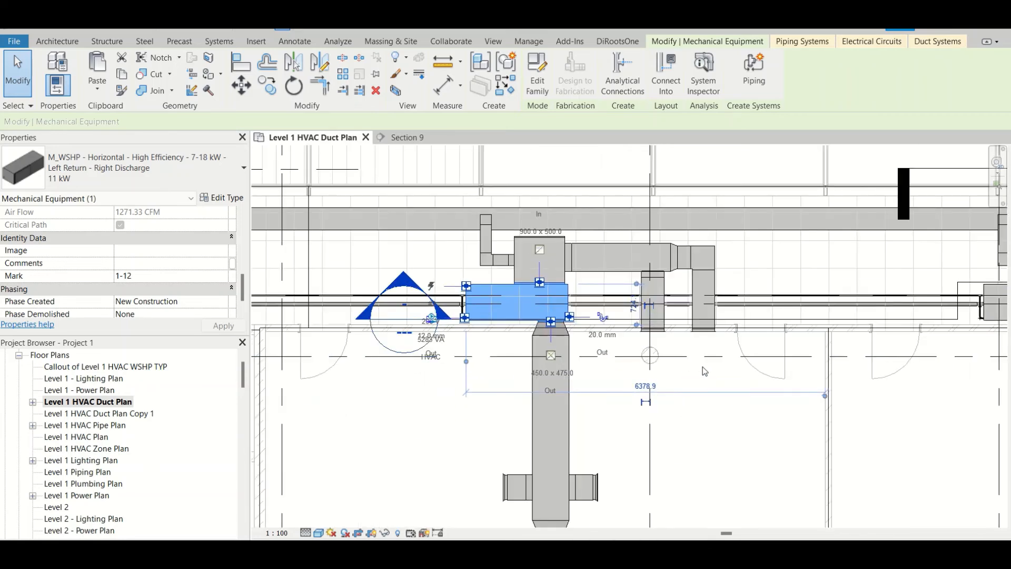
left_click(701, 361)
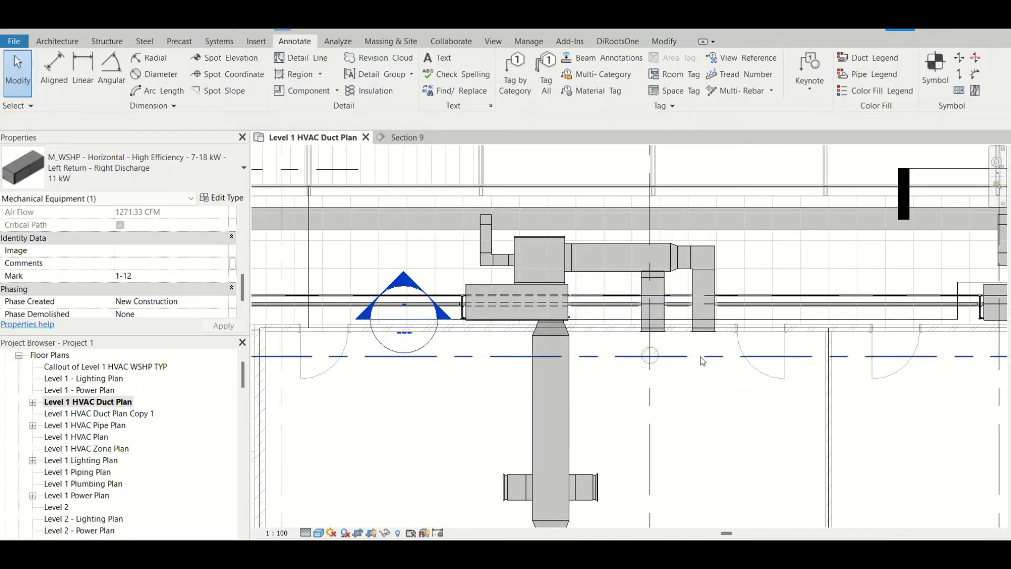
left_click(608, 319)
scroll(621, 324, "up", 5)
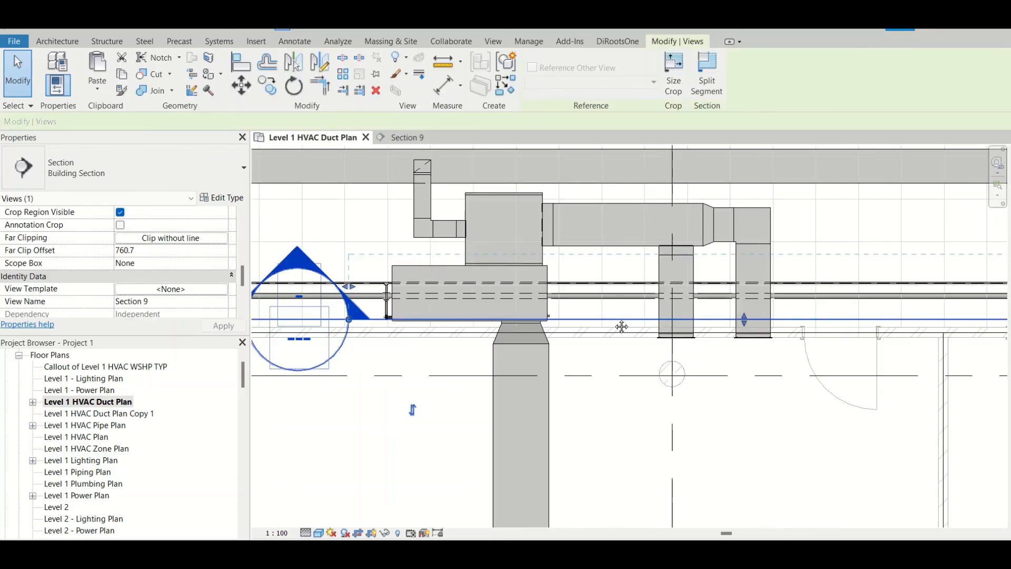
middle_click_drag(661, 301, 375, 303)
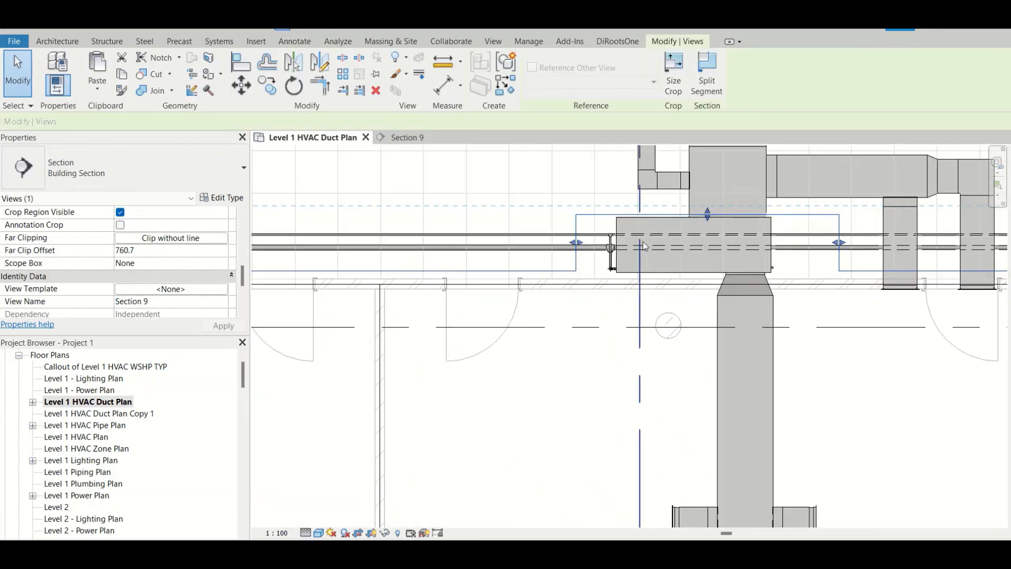
left_click_drag(708, 215, 722, 276)
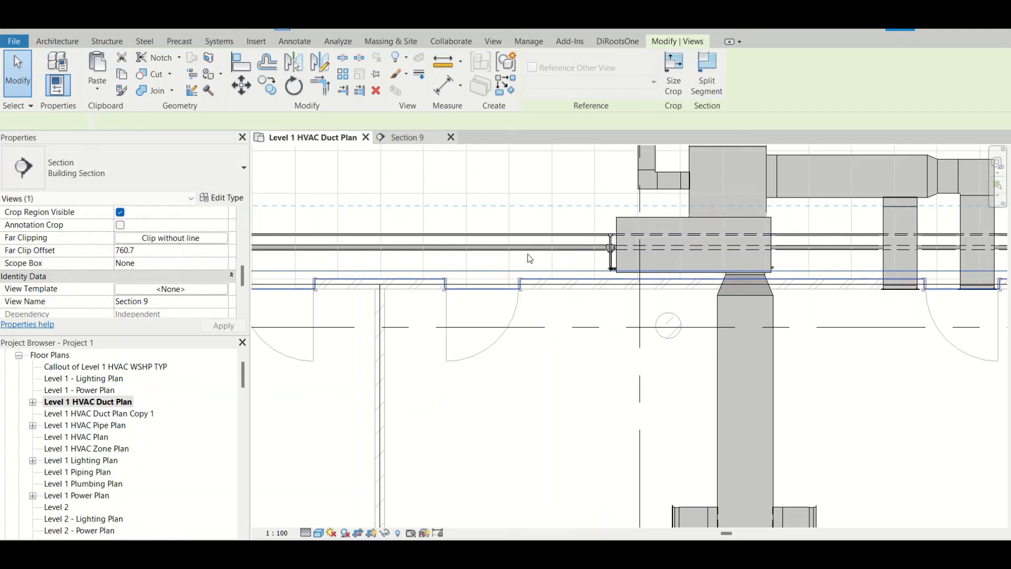
Step: Check the rejoined section's heat pumps and piping in the Section 9 view and return to the duct plan
key("ctrl+Tab")
scroll(563, 319, "down", 2)
scroll(379, 307, "up", 2)
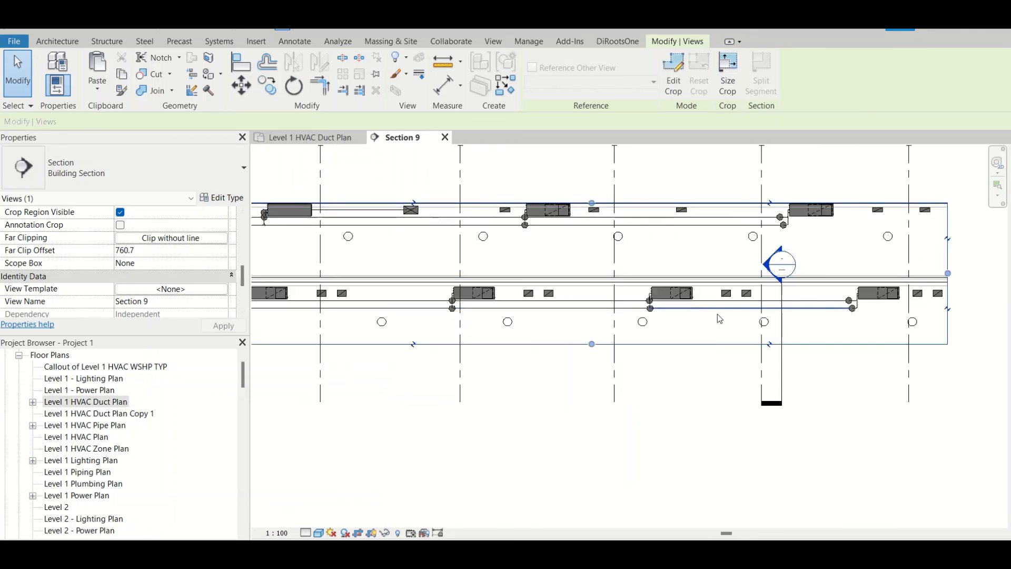
left_click(325, 137)
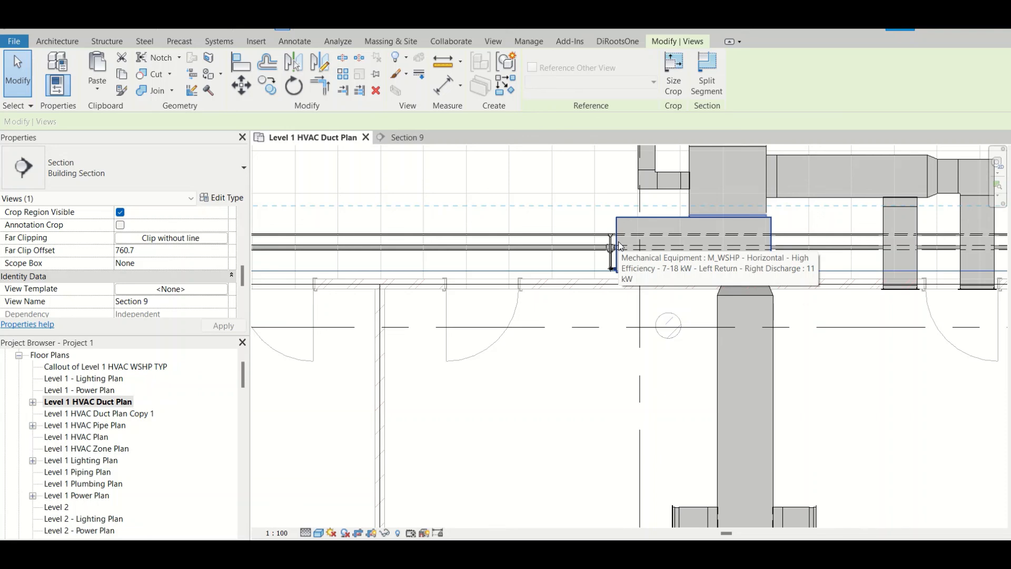
mouse_move(469, 31)
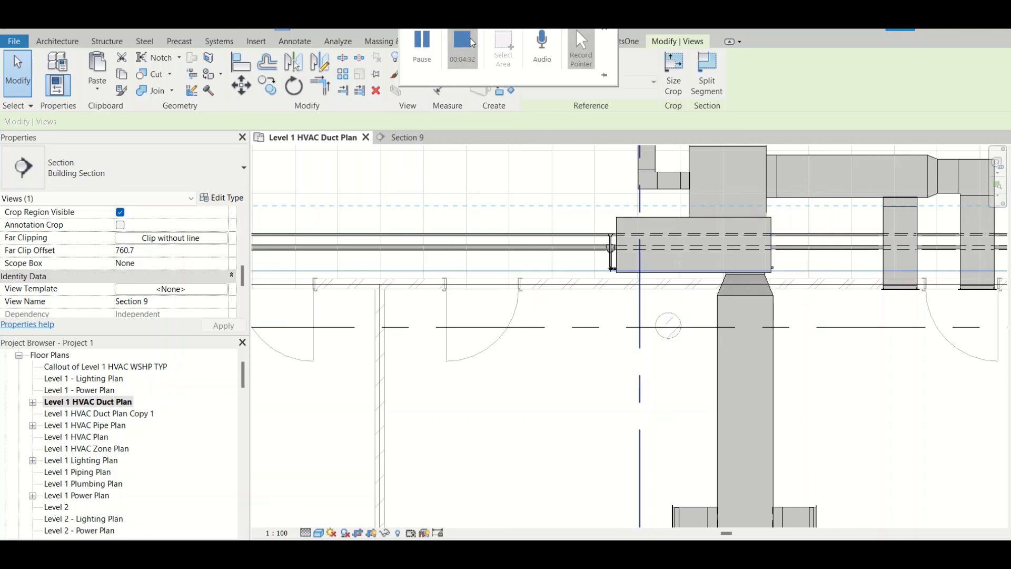